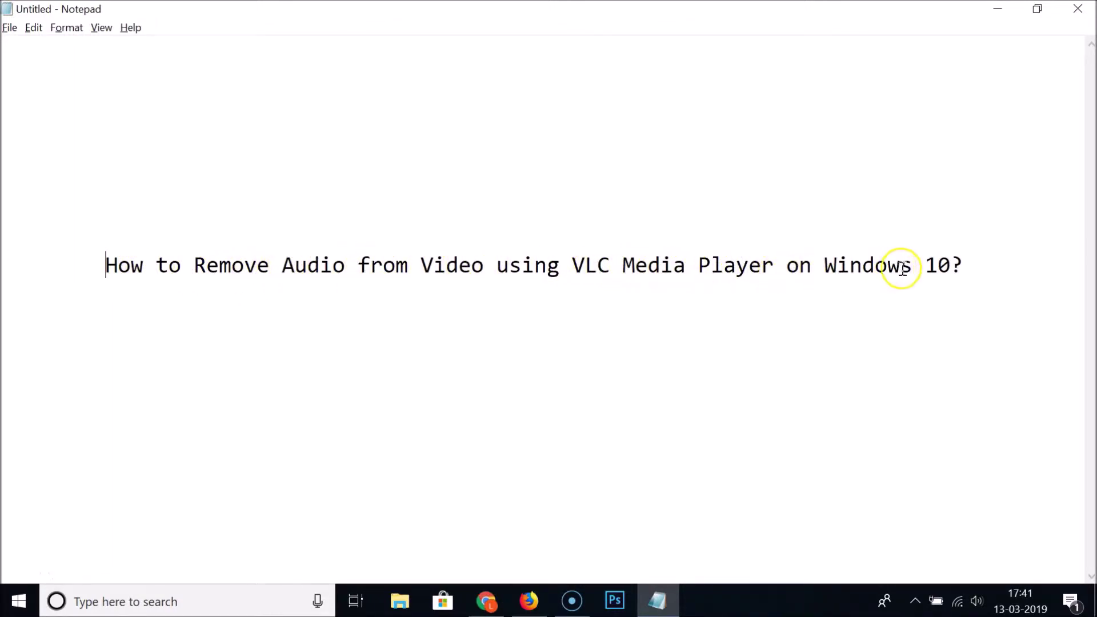
- Minimize the Notepad title note so the desktop with file.mp4 shows
click(998, 9)
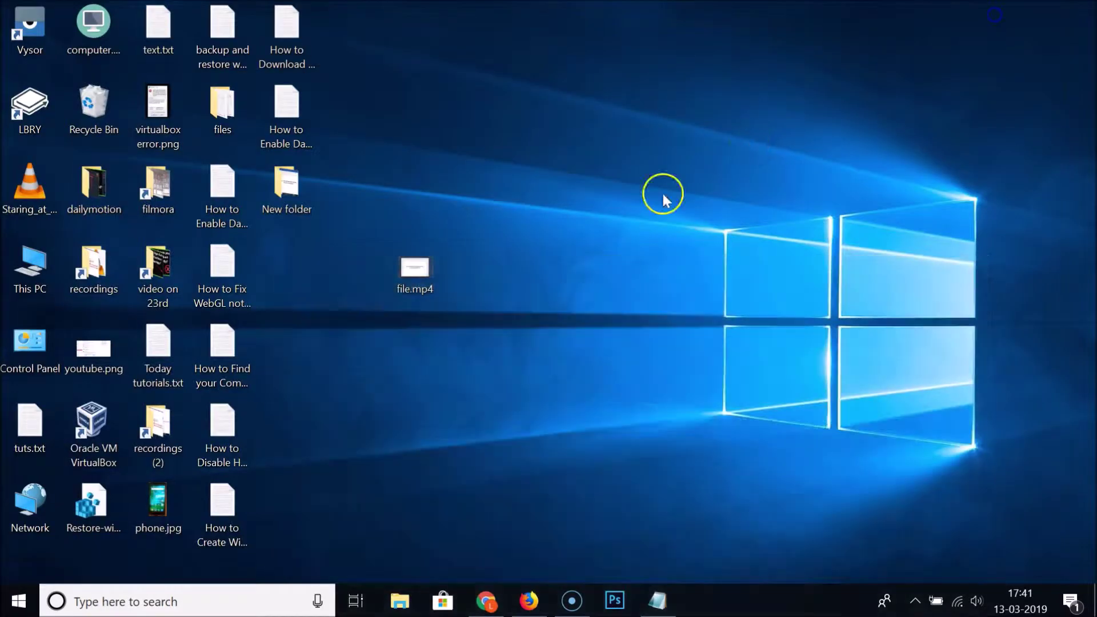
right_click(424, 276)
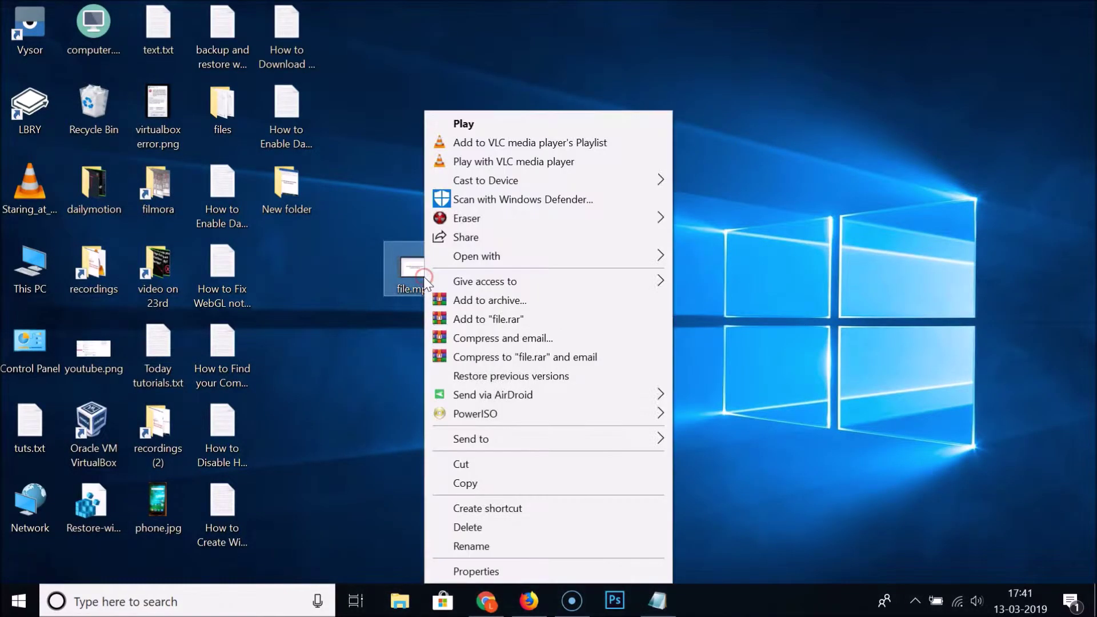
mouse_move(525, 260)
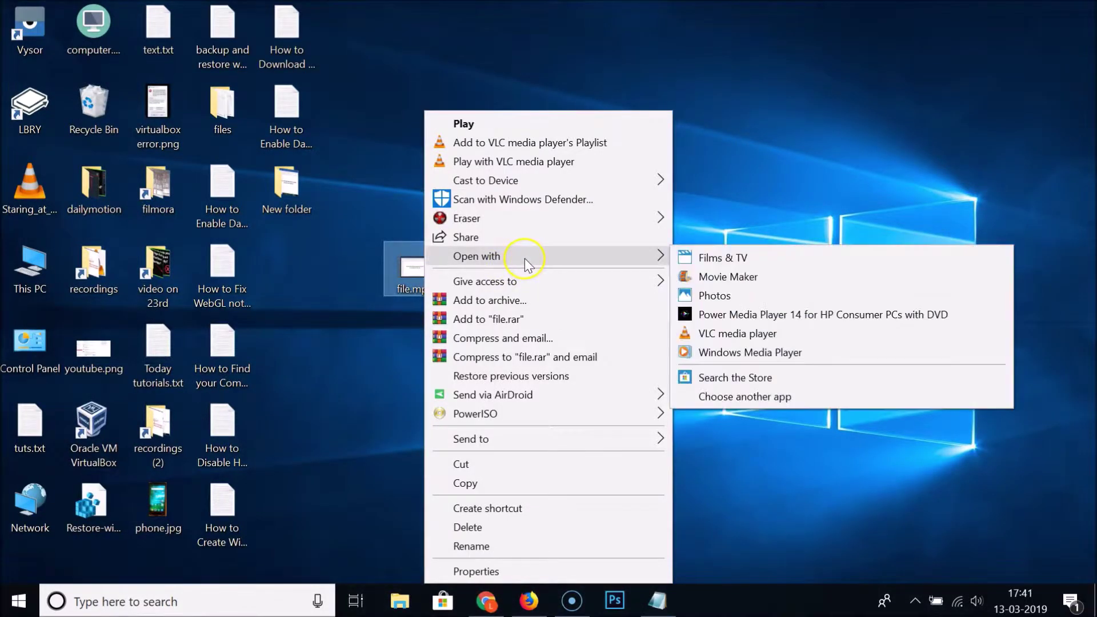
click(728, 334)
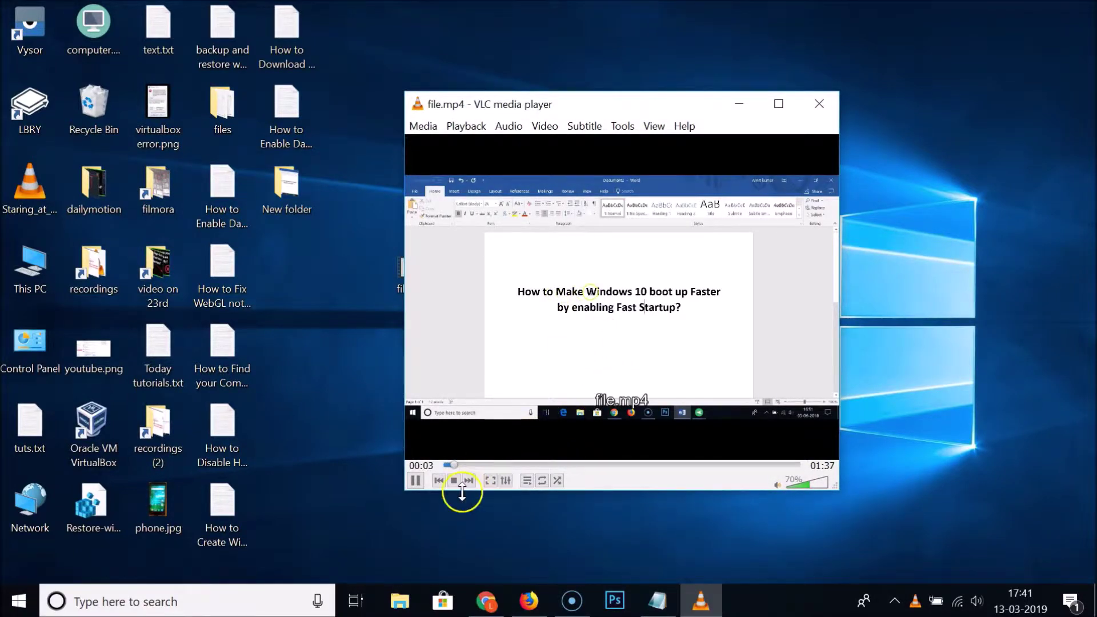
click(414, 483)
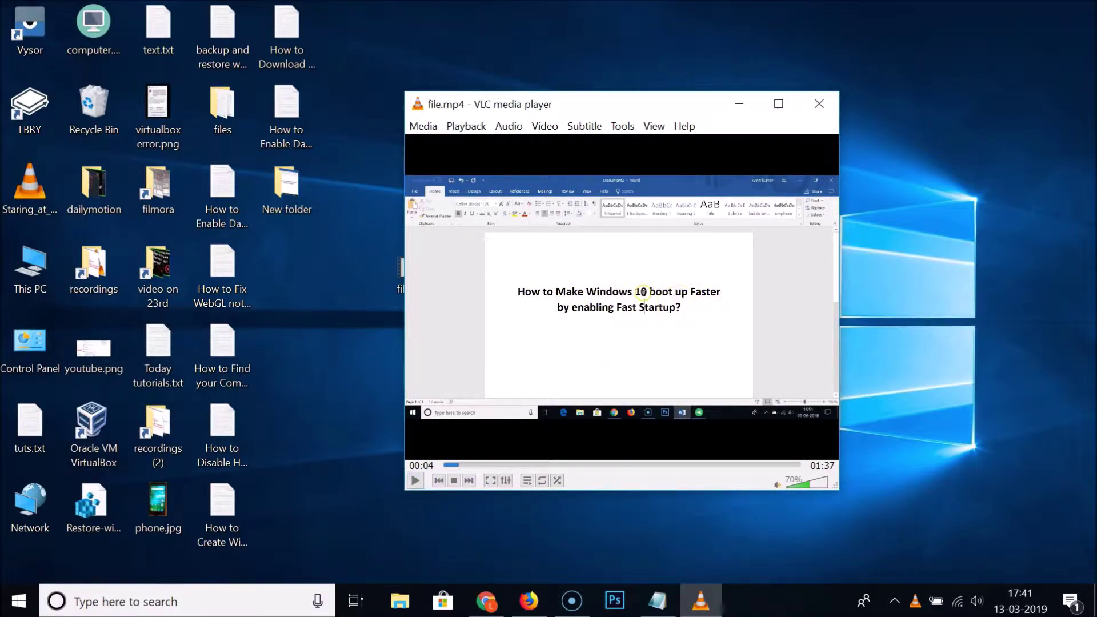
click(819, 103)
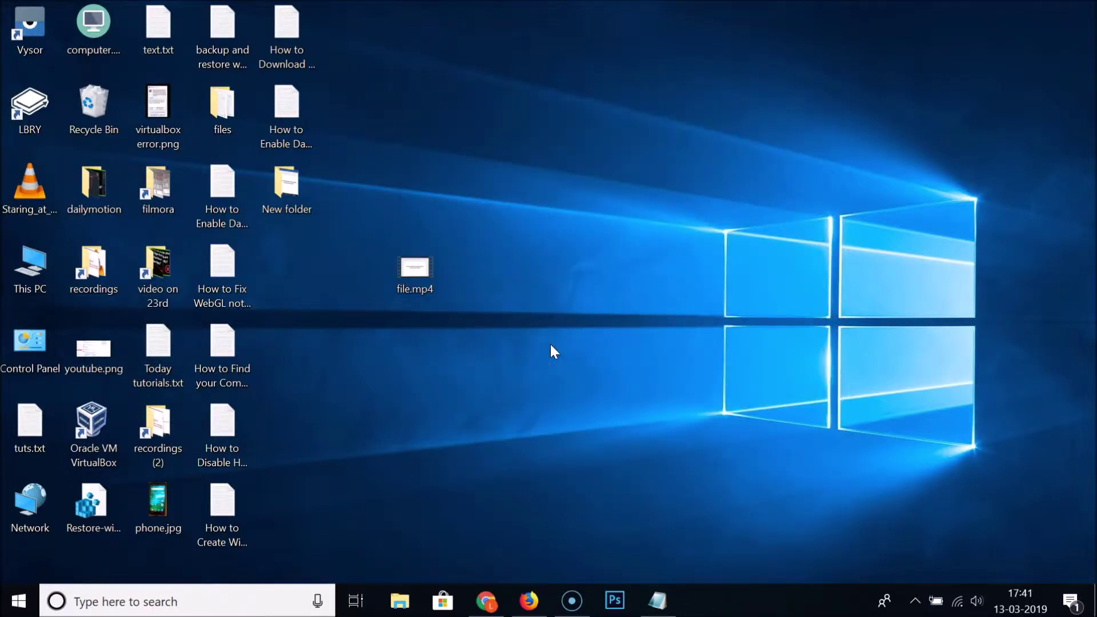
- Search the Start menu for 'vlc' and launch VLC media player
click(194, 600)
text(v)
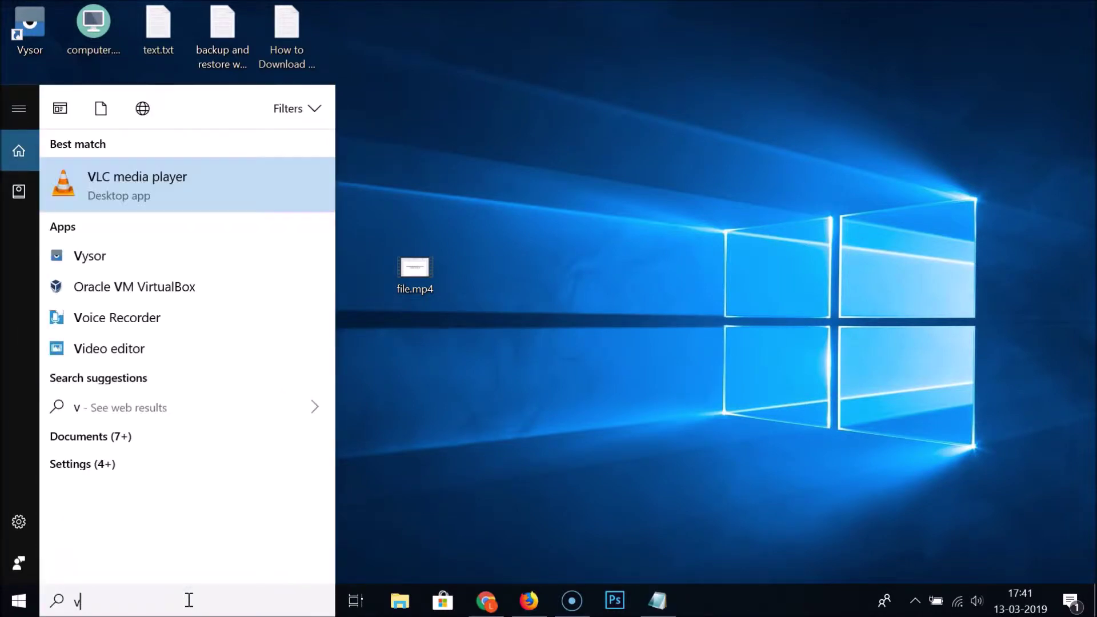
text(lc)
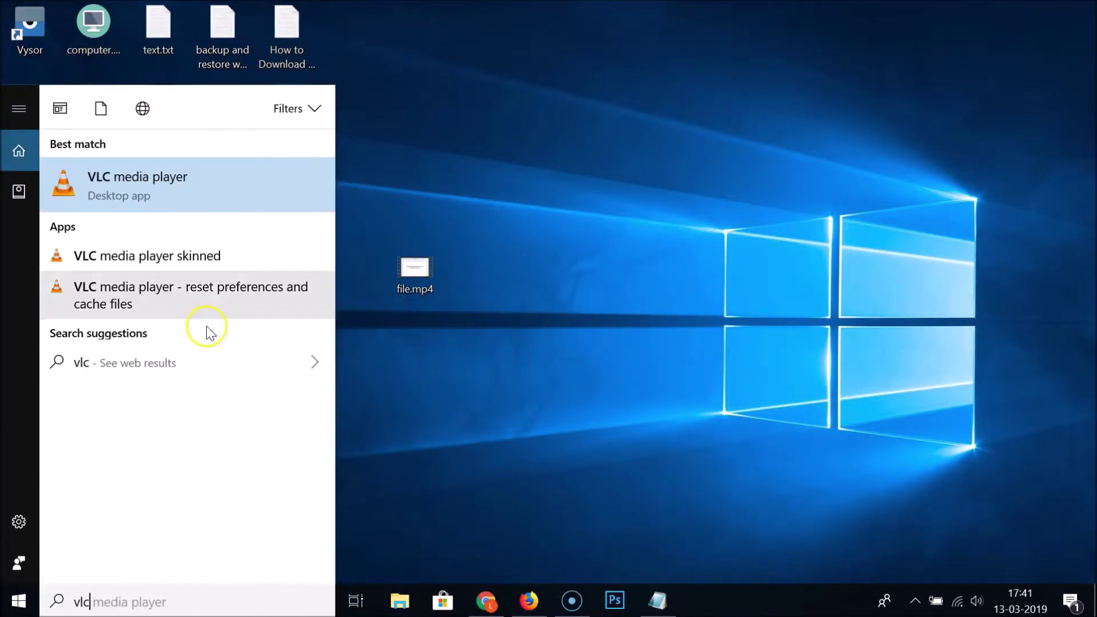
click(190, 187)
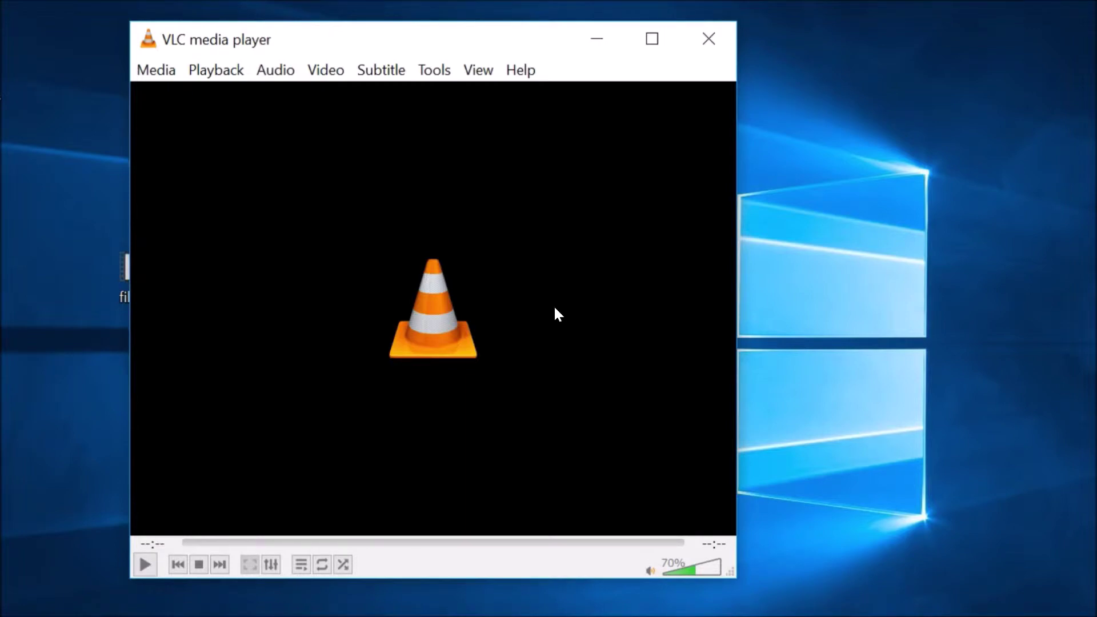
click(520, 70)
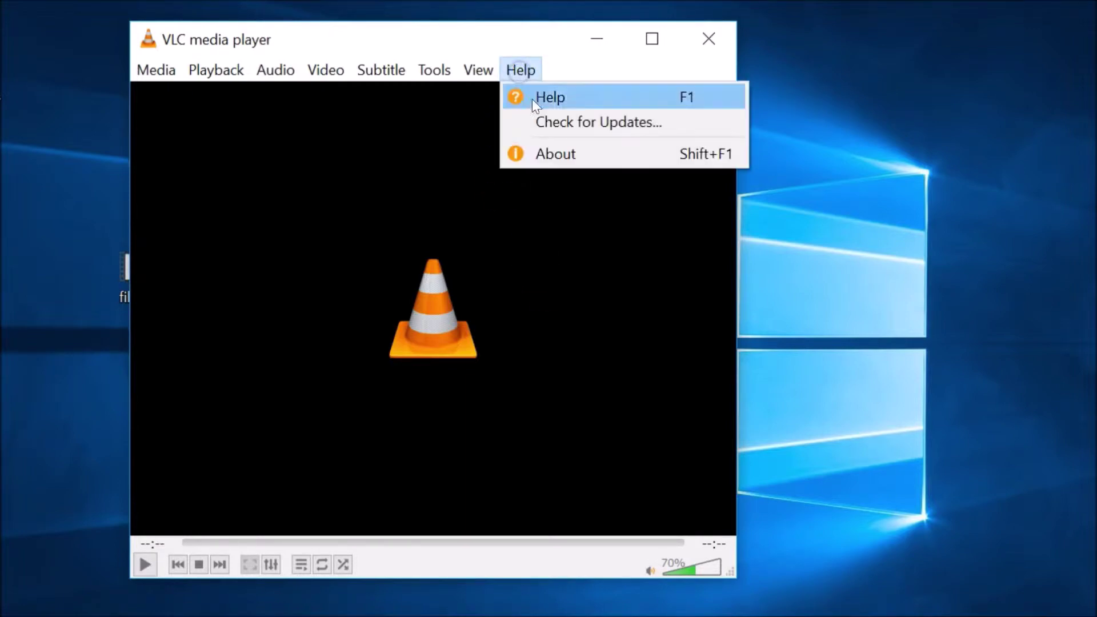
click(571, 125)
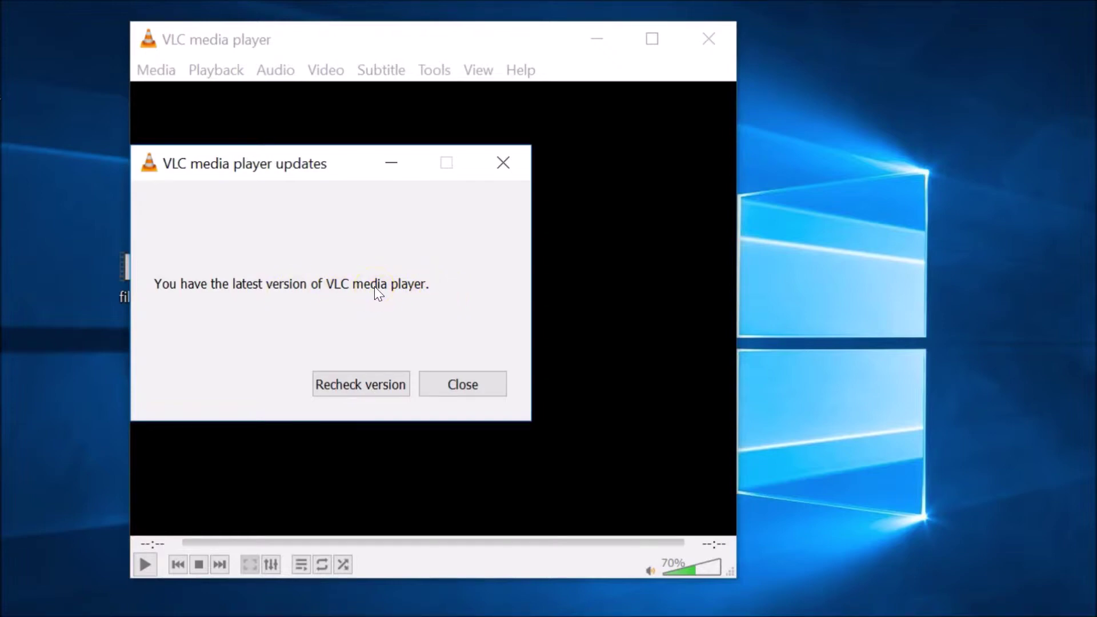
click(484, 384)
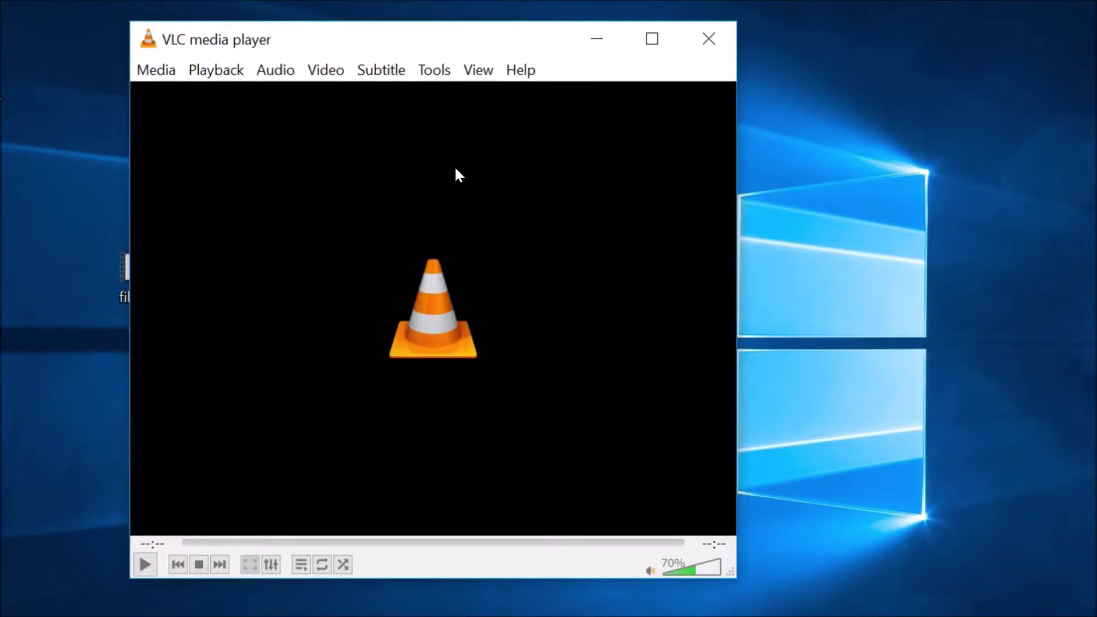
click(162, 73)
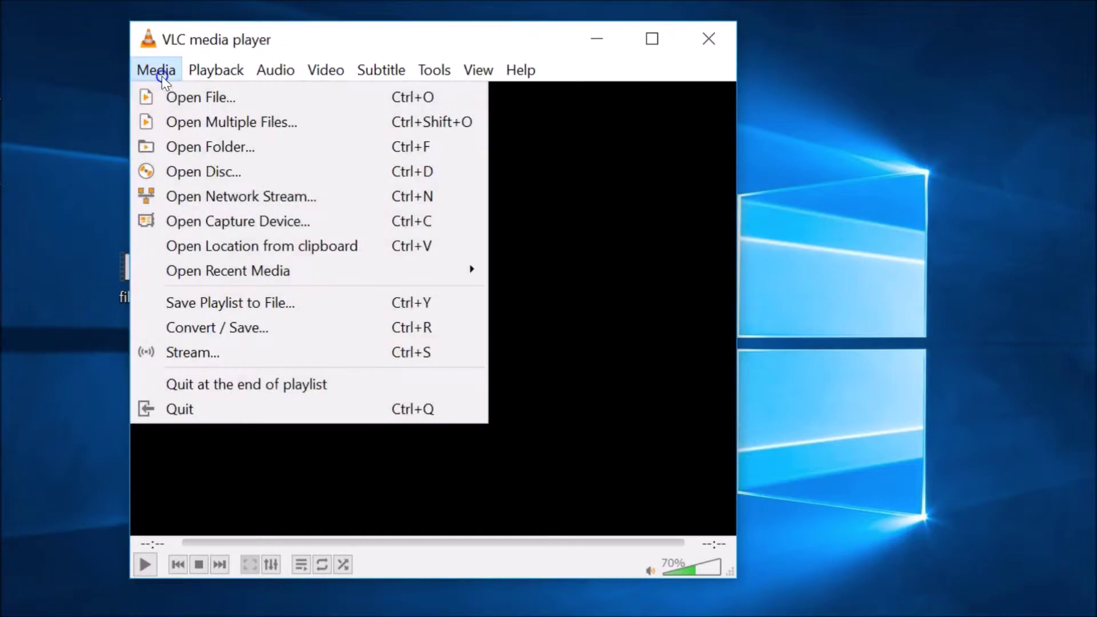
- Open Media > Convert / Save and browse to the Desktop folder for a source file
click(239, 327)
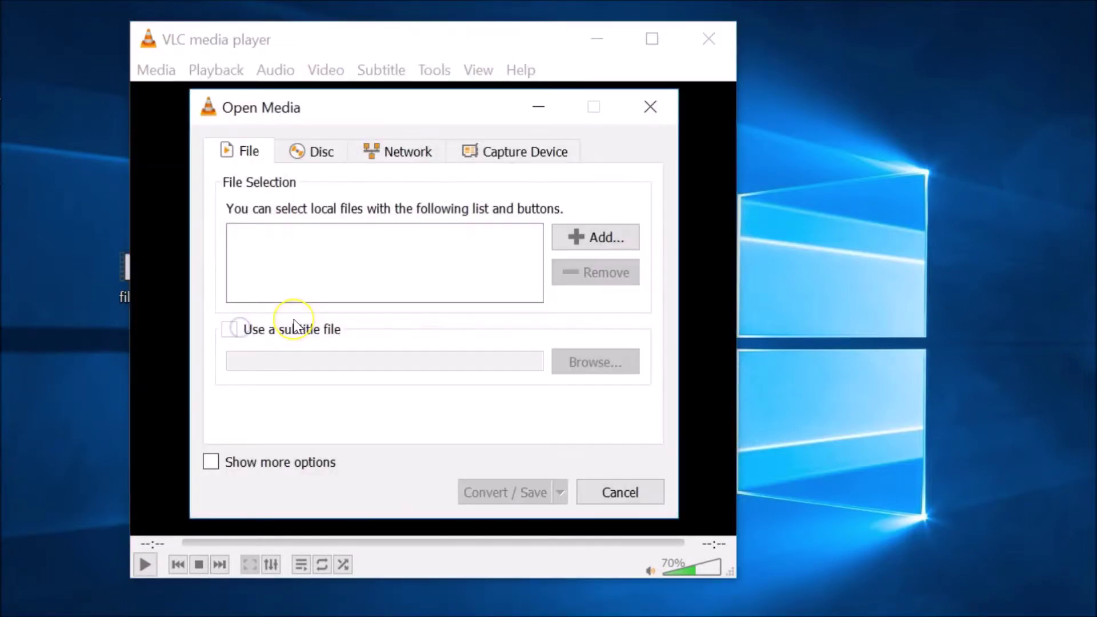
click(249, 151)
click(587, 240)
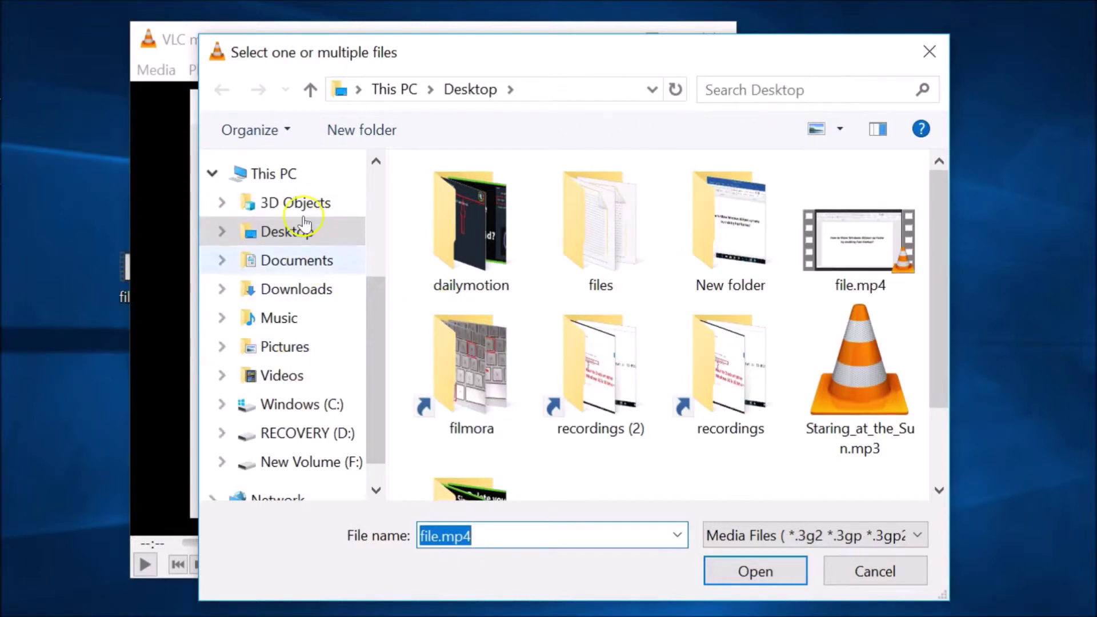
drag(368, 342, 386, 300)
click(287, 276)
click(298, 273)
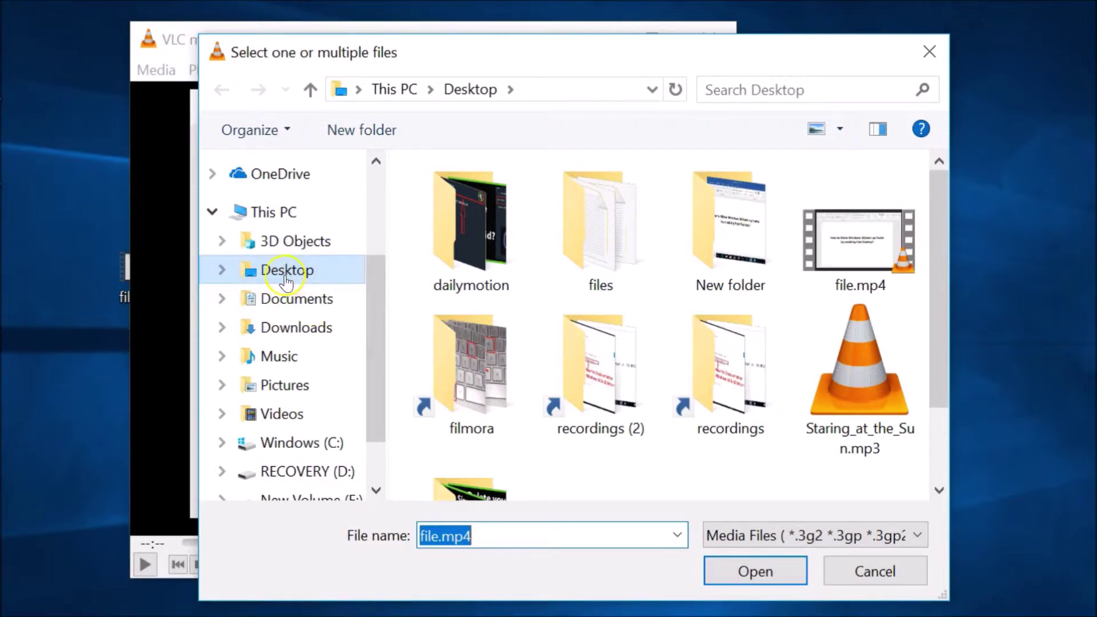
click(317, 275)
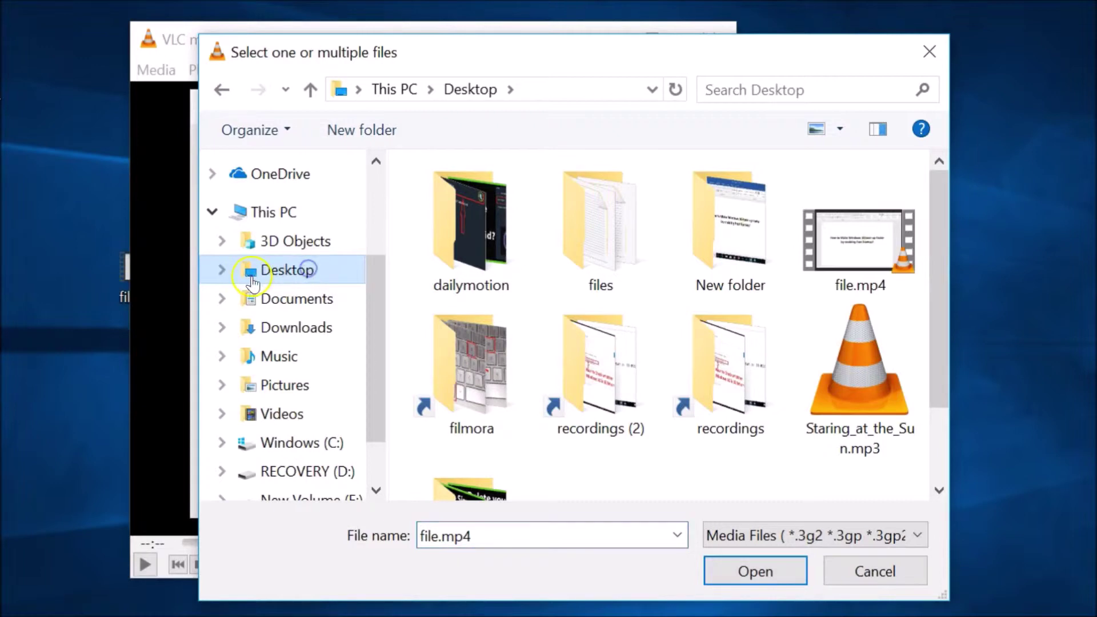
- Add Desktop\file.mp4 as the source and continue to the Convert settings
click(708, 440)
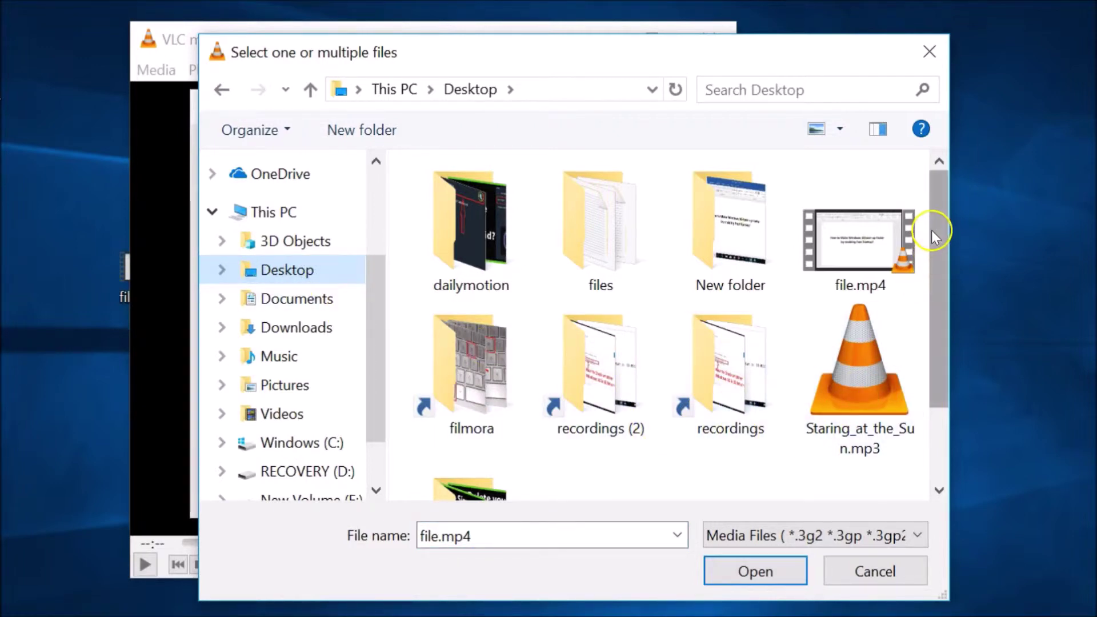
drag(945, 228, 945, 209)
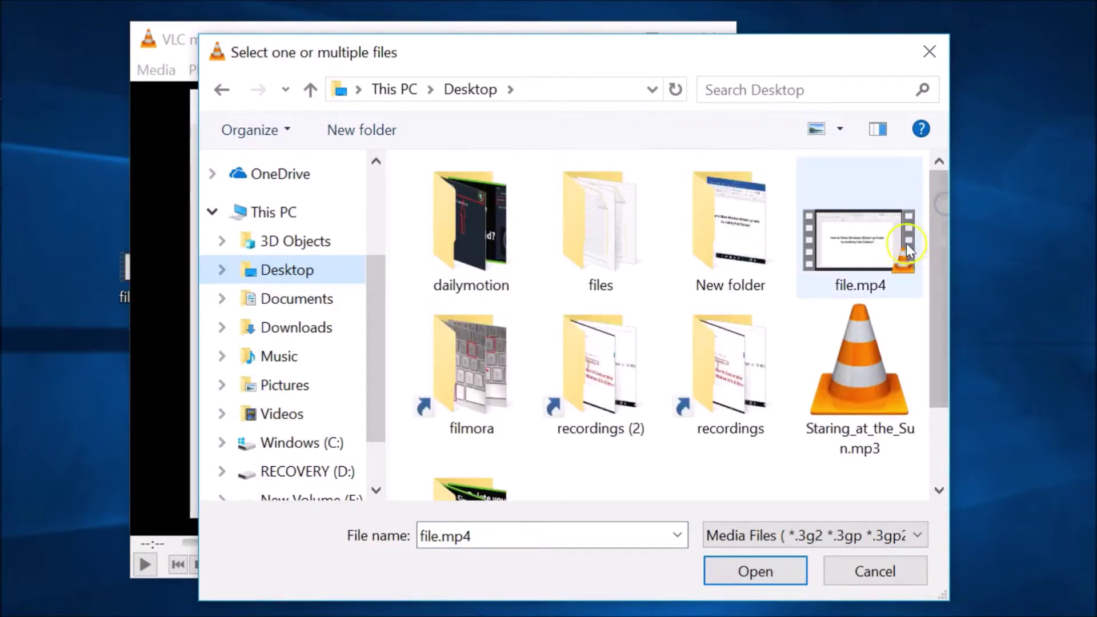
click(869, 251)
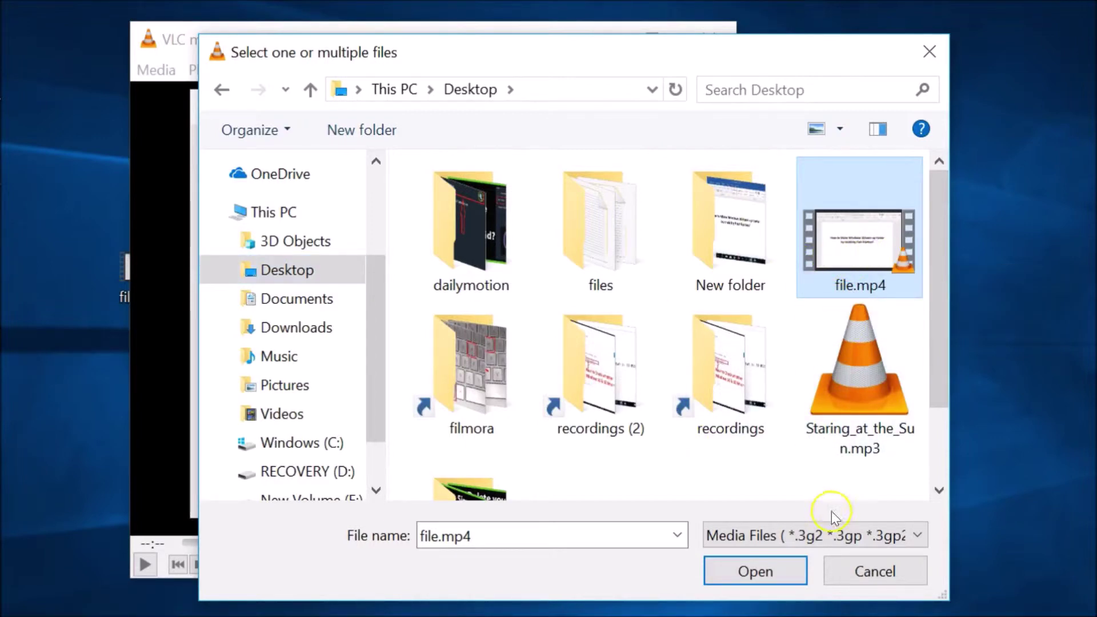
click(755, 573)
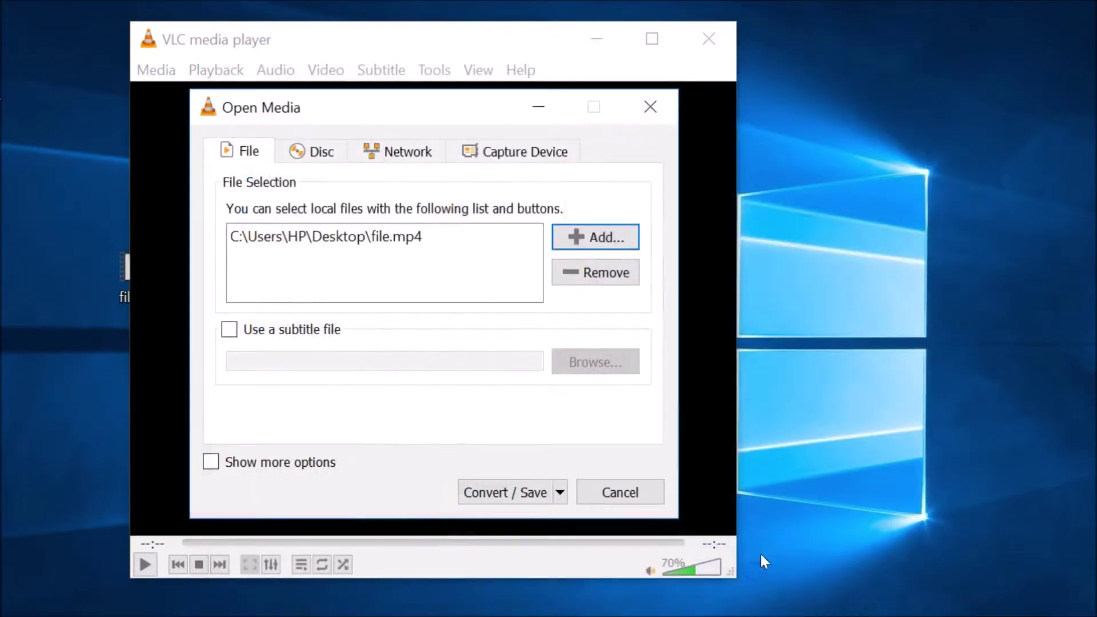
click(349, 243)
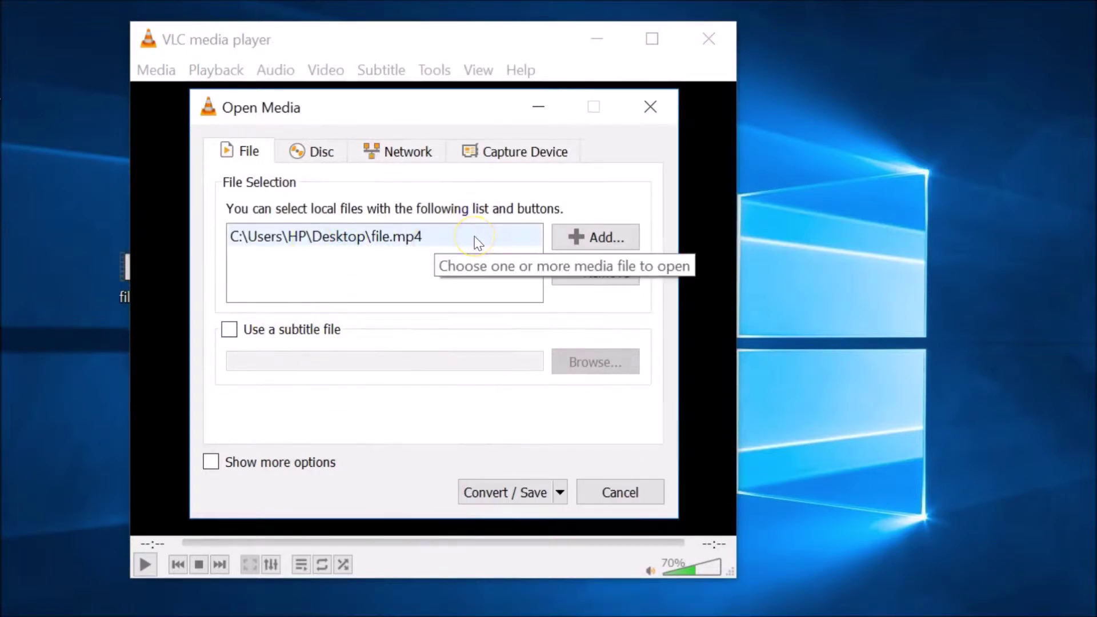
click(526, 501)
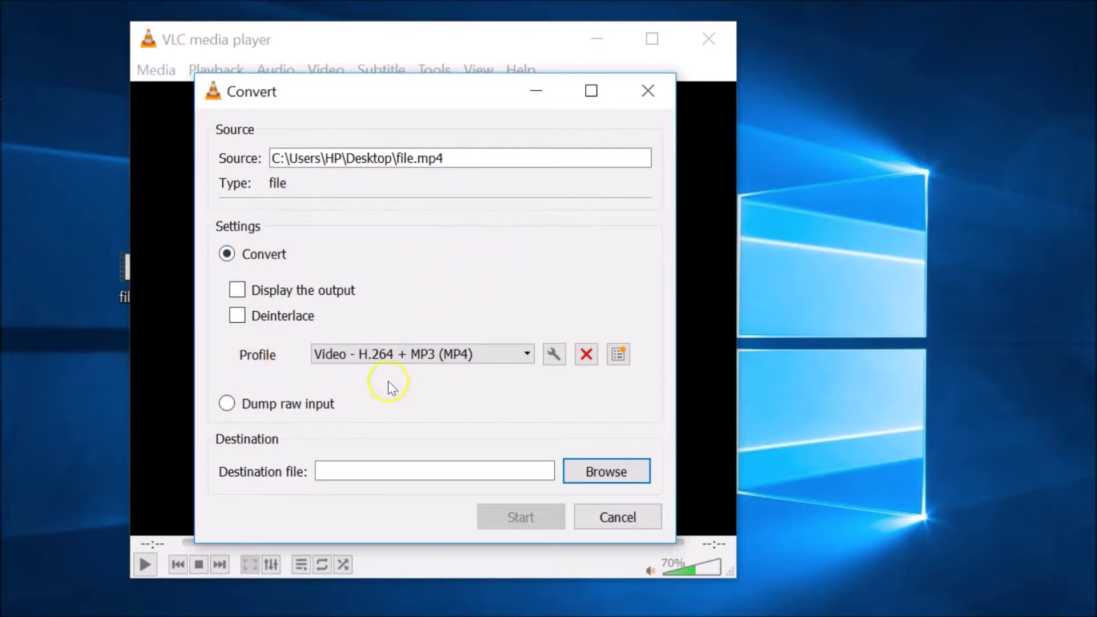
- Keep the Video - H.264 + MP3 (MP4) profile and open its profile editor
click(459, 361)
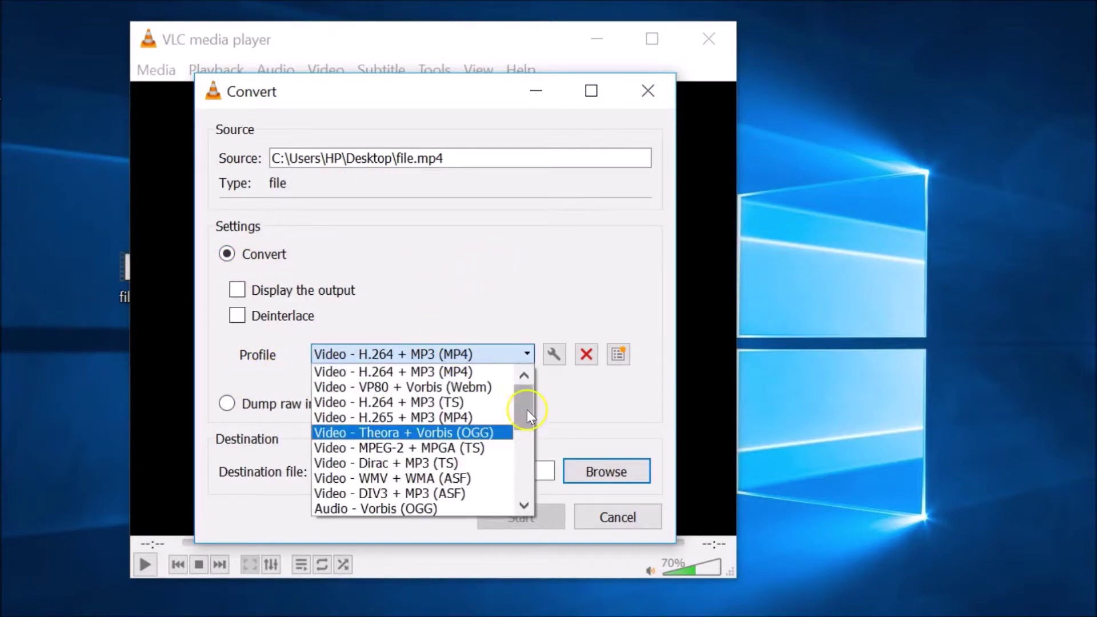
drag(527, 404, 539, 375)
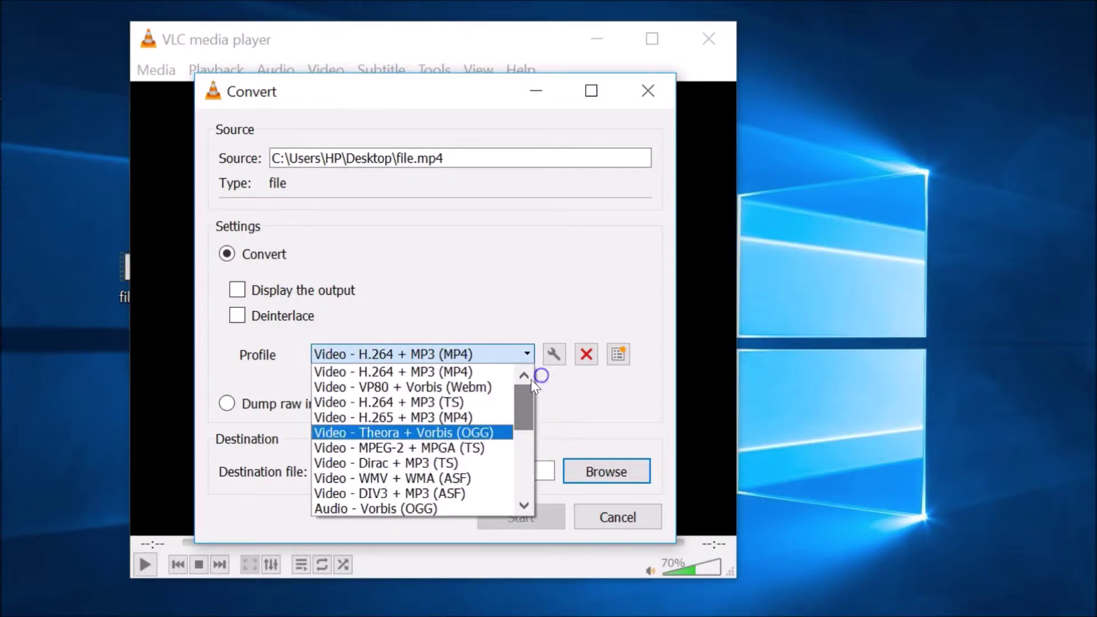
click(364, 372)
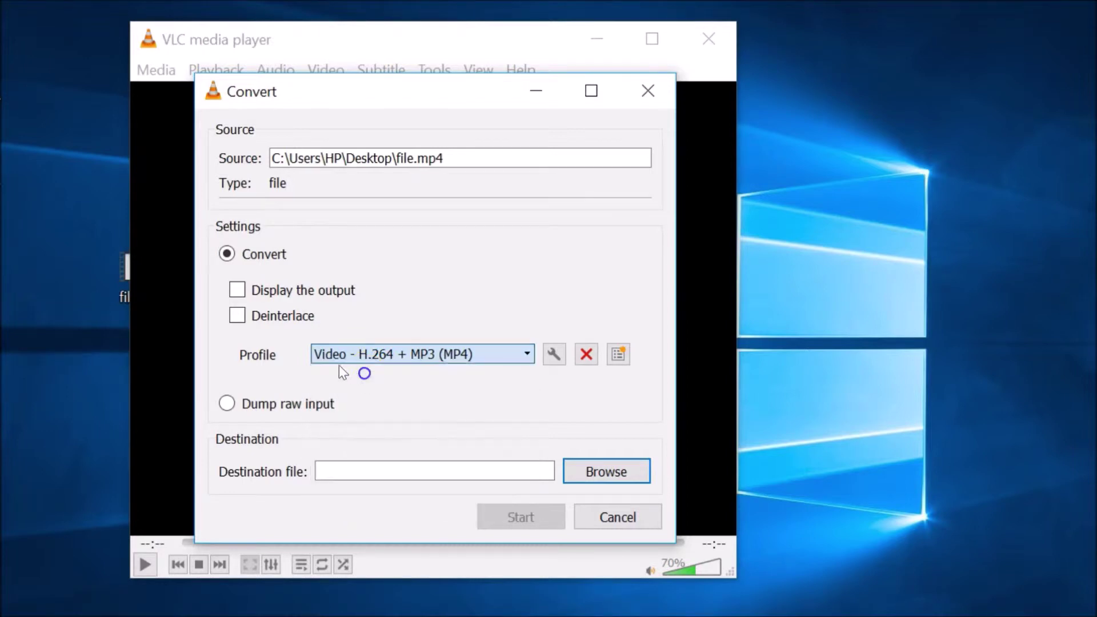
click(553, 355)
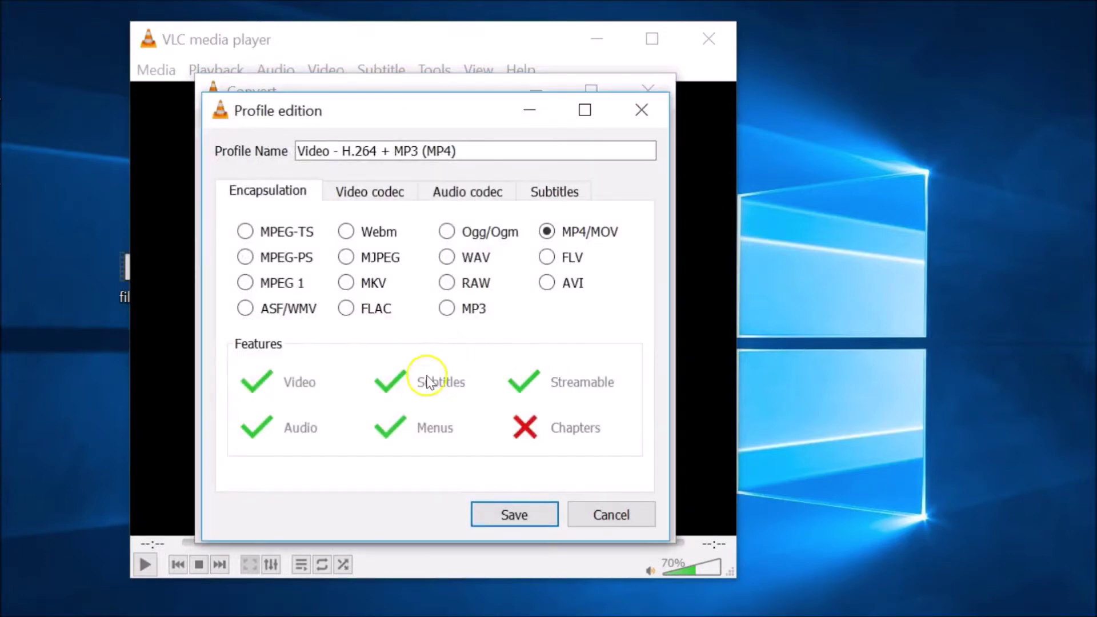
- Uncheck Audio on the Audio codec tab and save the profile
click(487, 194)
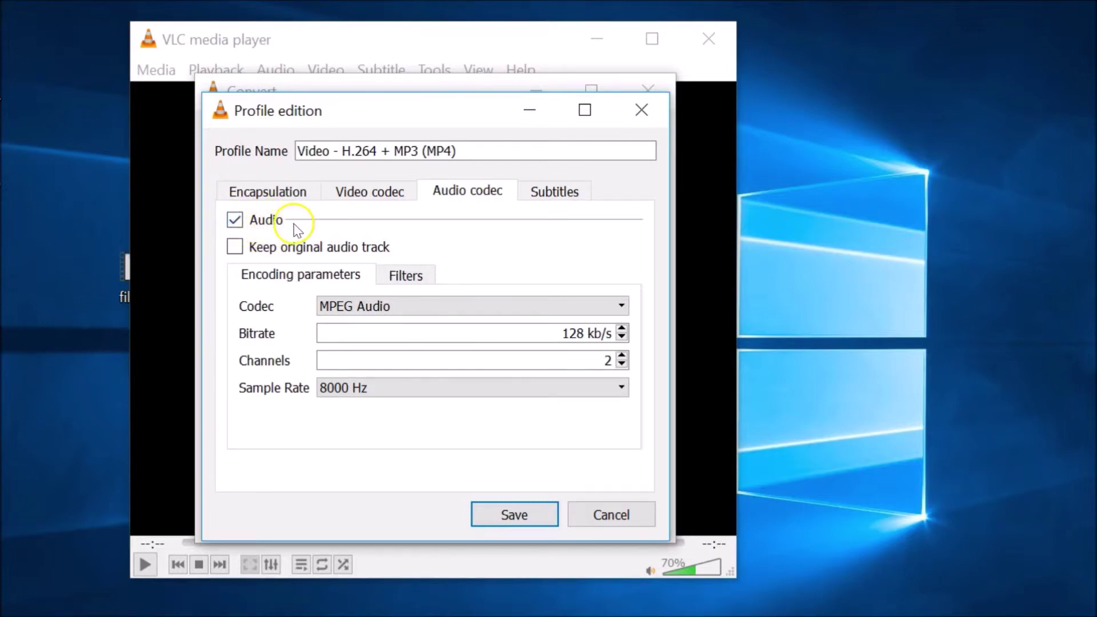
click(237, 221)
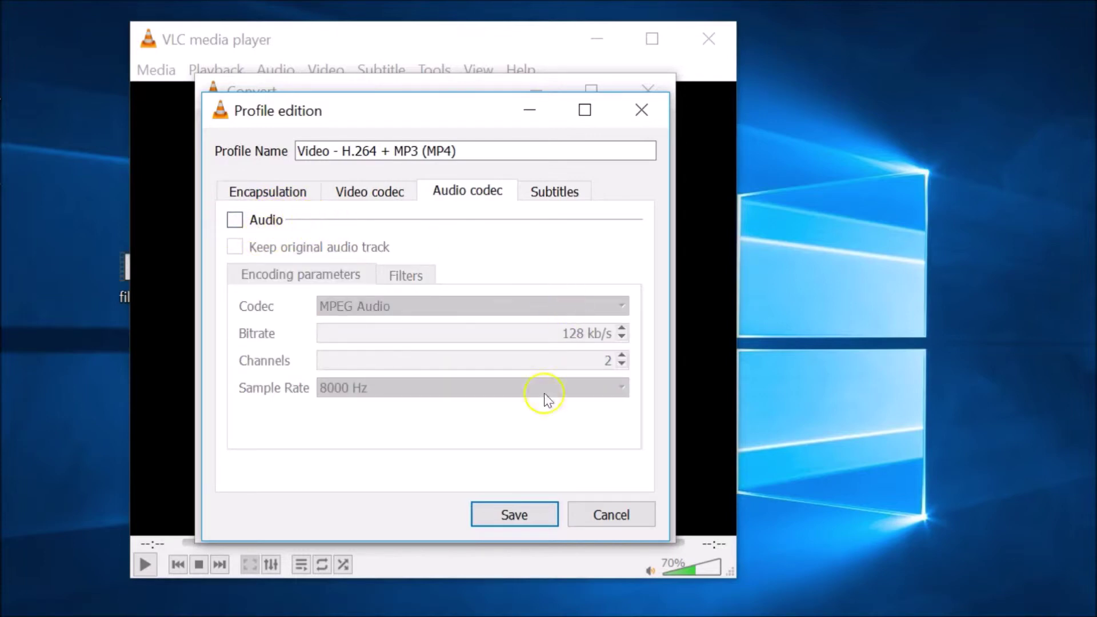
click(514, 515)
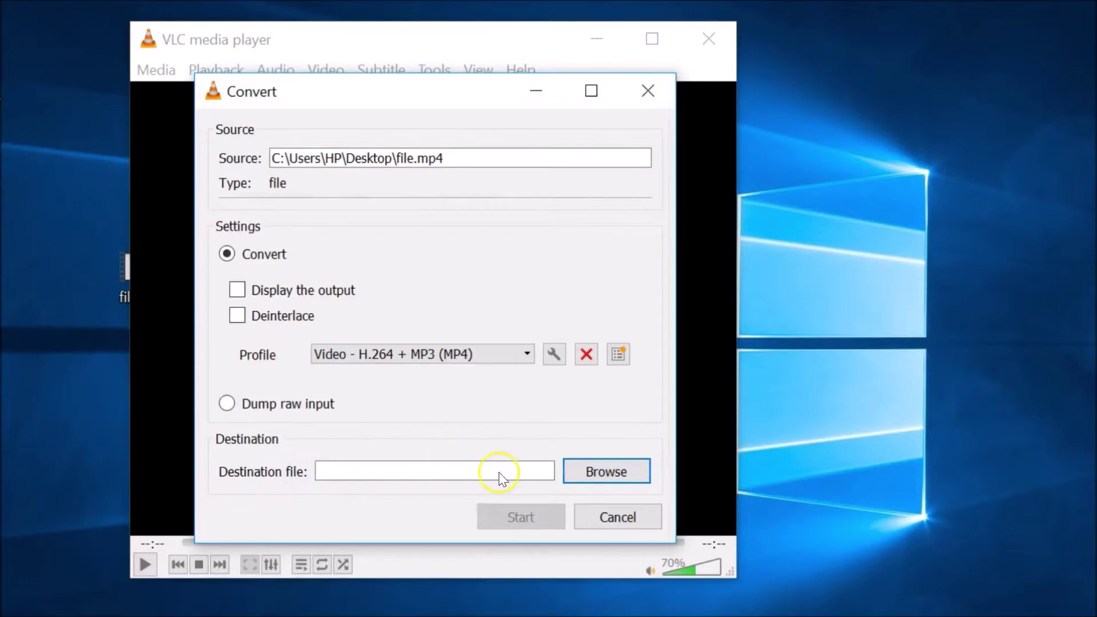
- Set the destination file to filewithoutaudio.mp4 in the Desktop folder
click(593, 469)
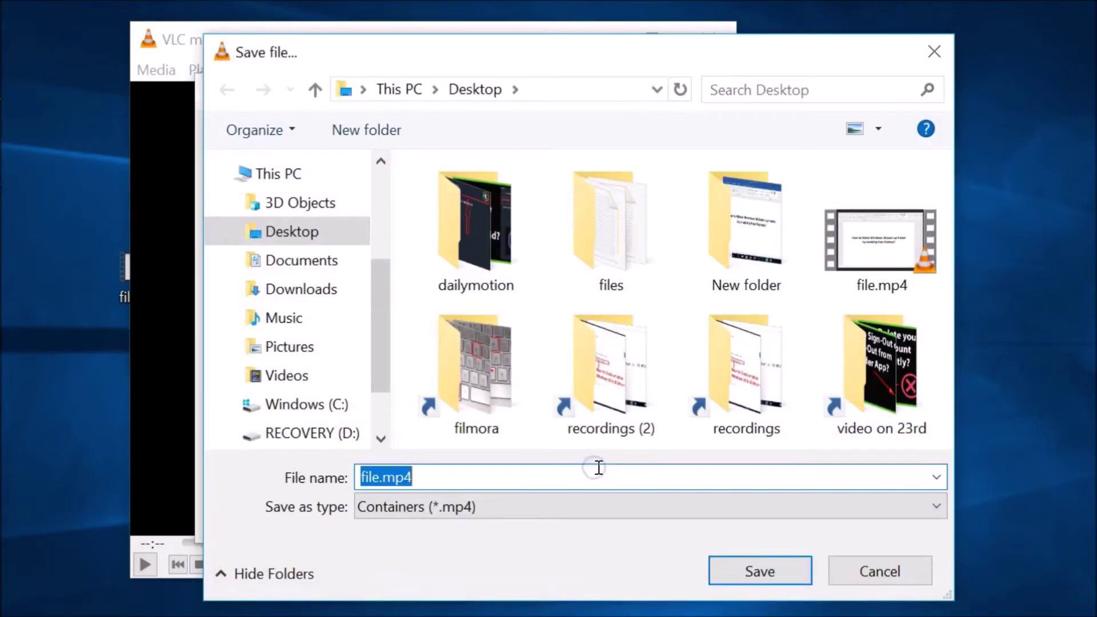
drag(379, 331, 387, 229)
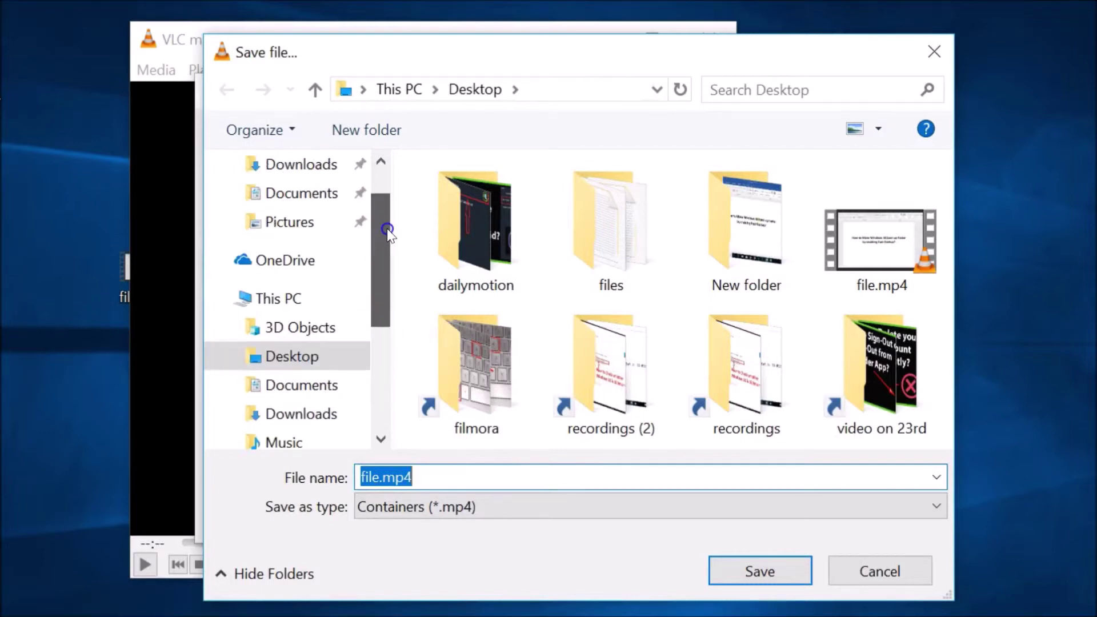
click(301, 359)
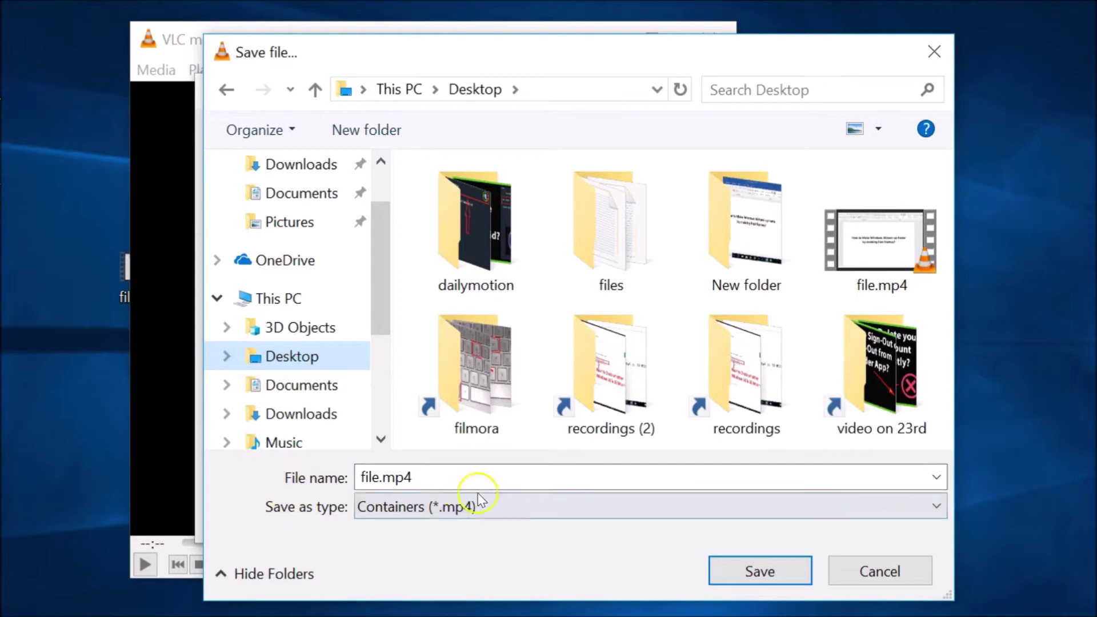
double_click(437, 479)
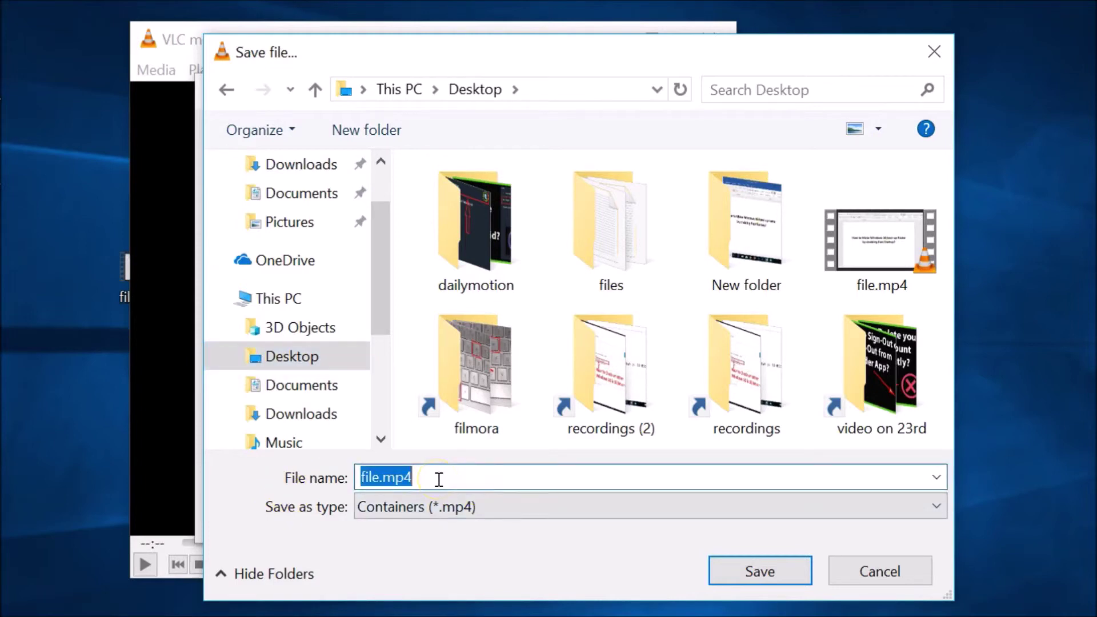
key(BackSpace)
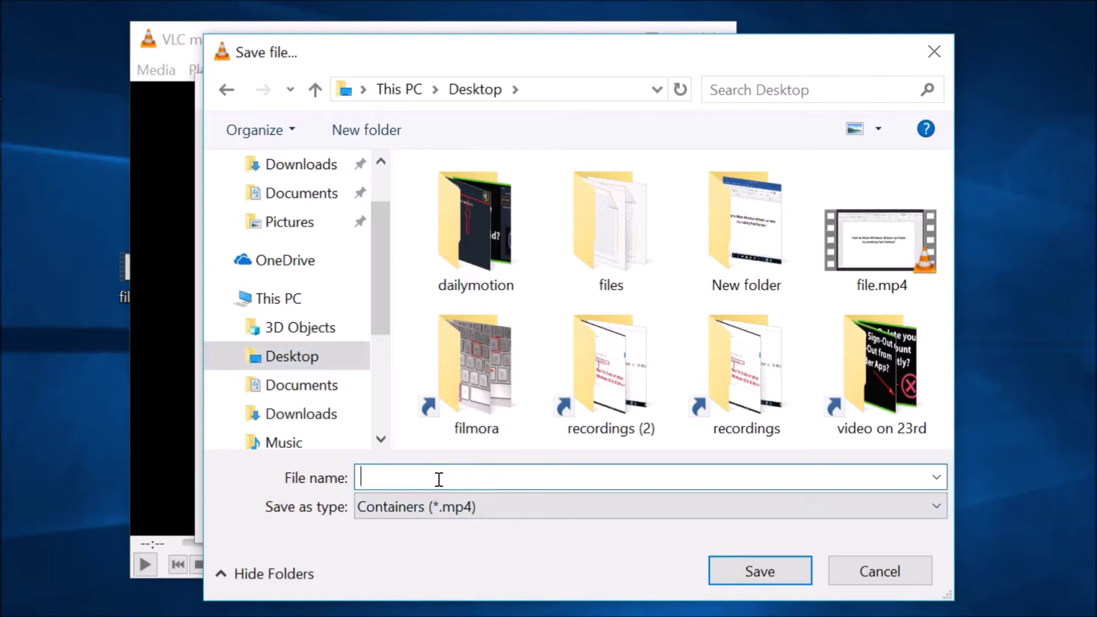
text(filewithoutaudio)
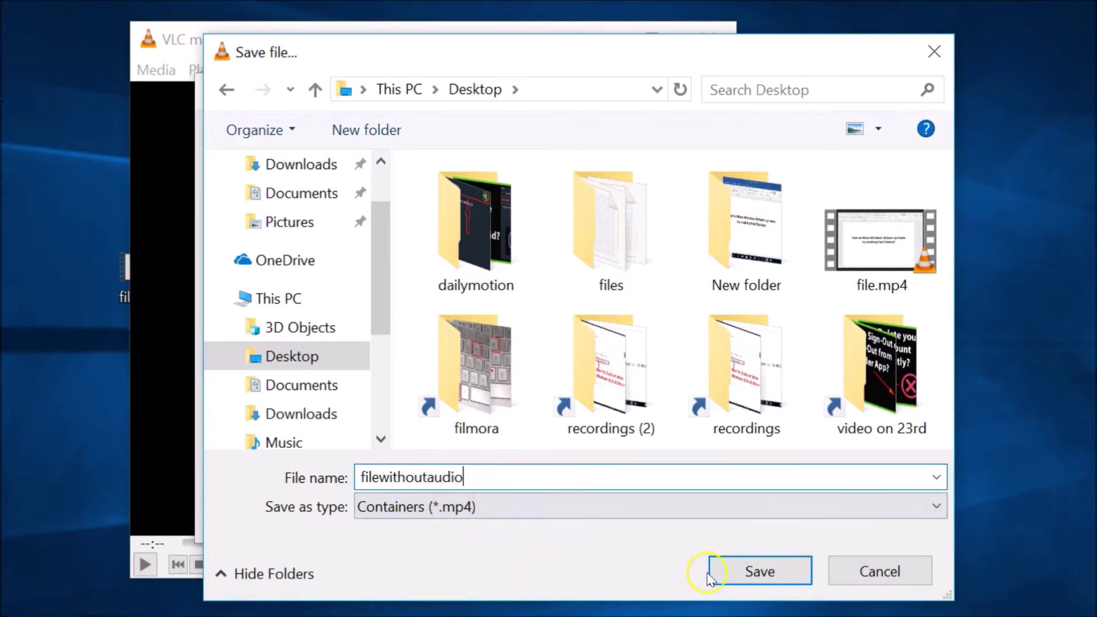
click(771, 574)
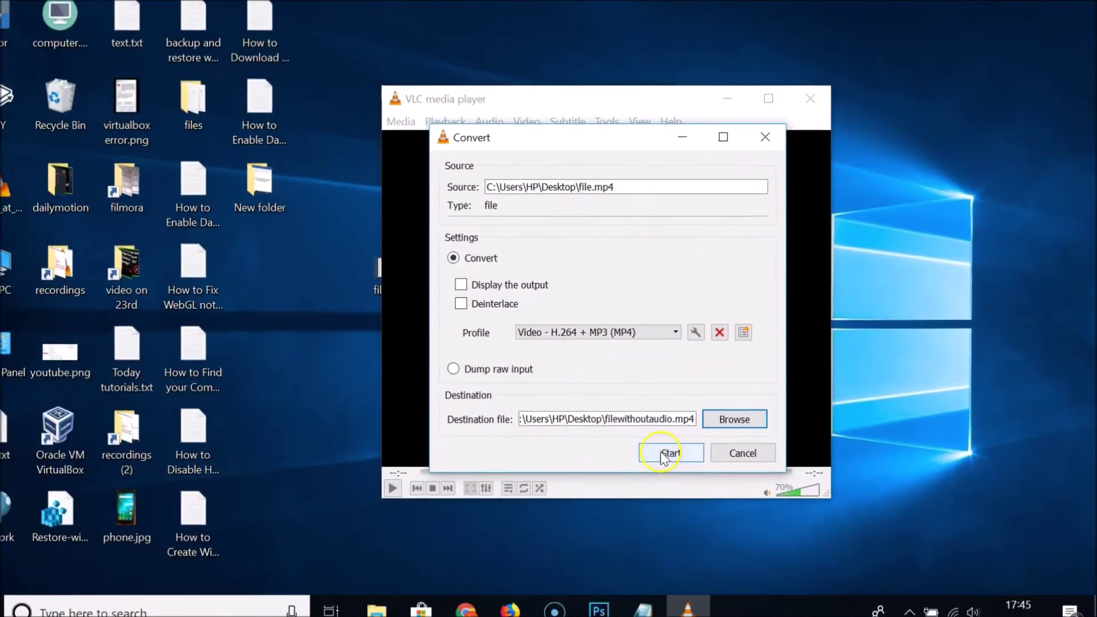
- Start converting file.mp4 into filewithoutaudio.mp4
click(677, 453)
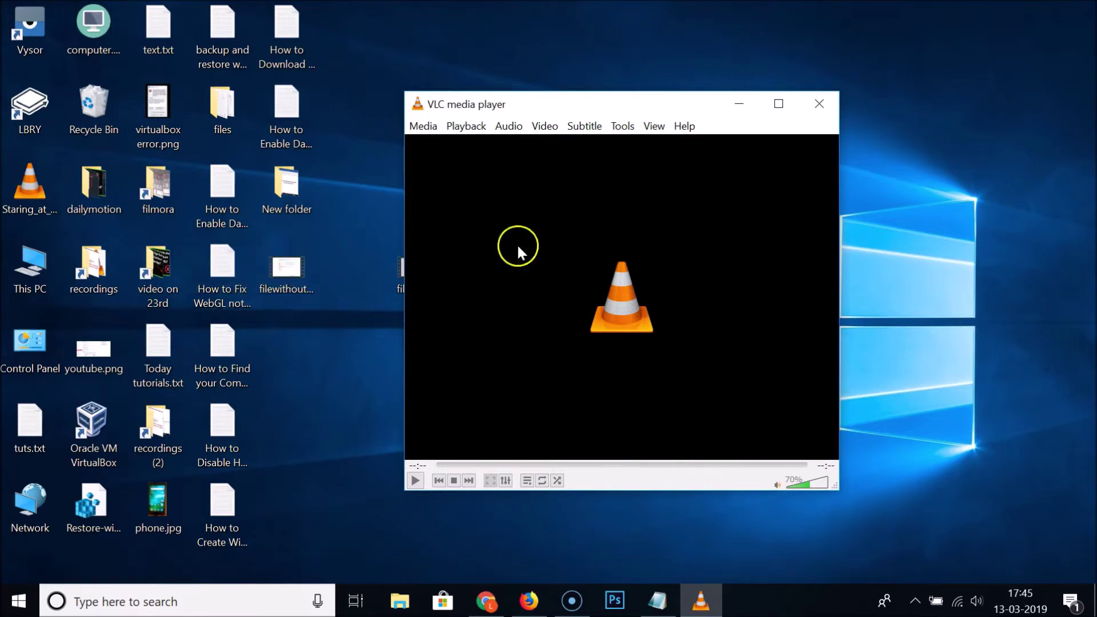
- Close VLC and open filewithoutaudio.mp4 from the desktop in VLC media player
click(819, 104)
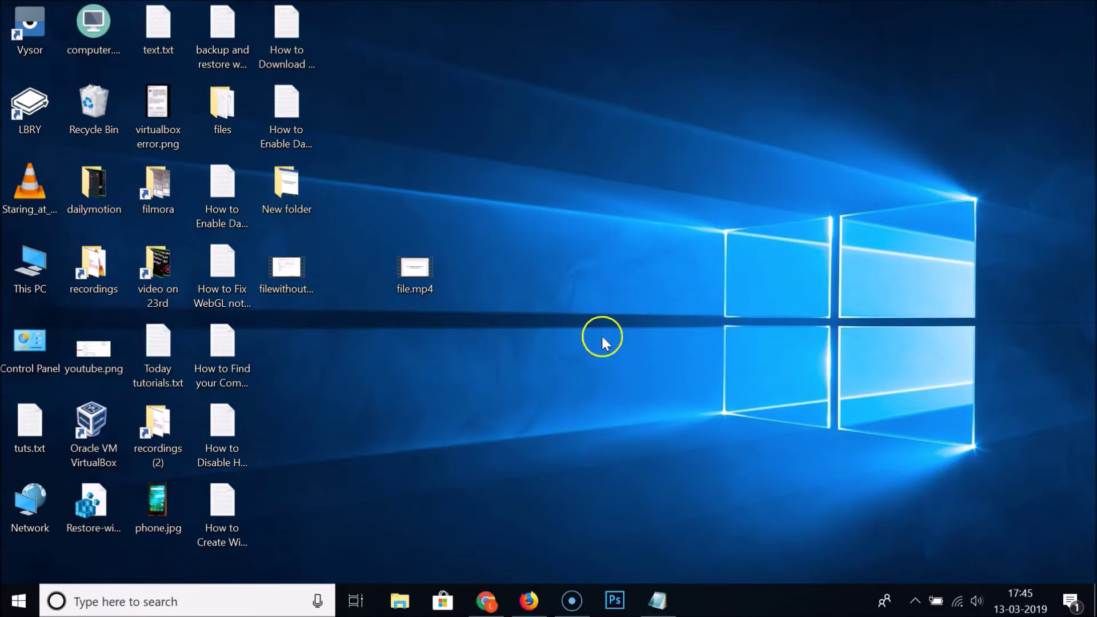
drag(288, 289, 415, 372)
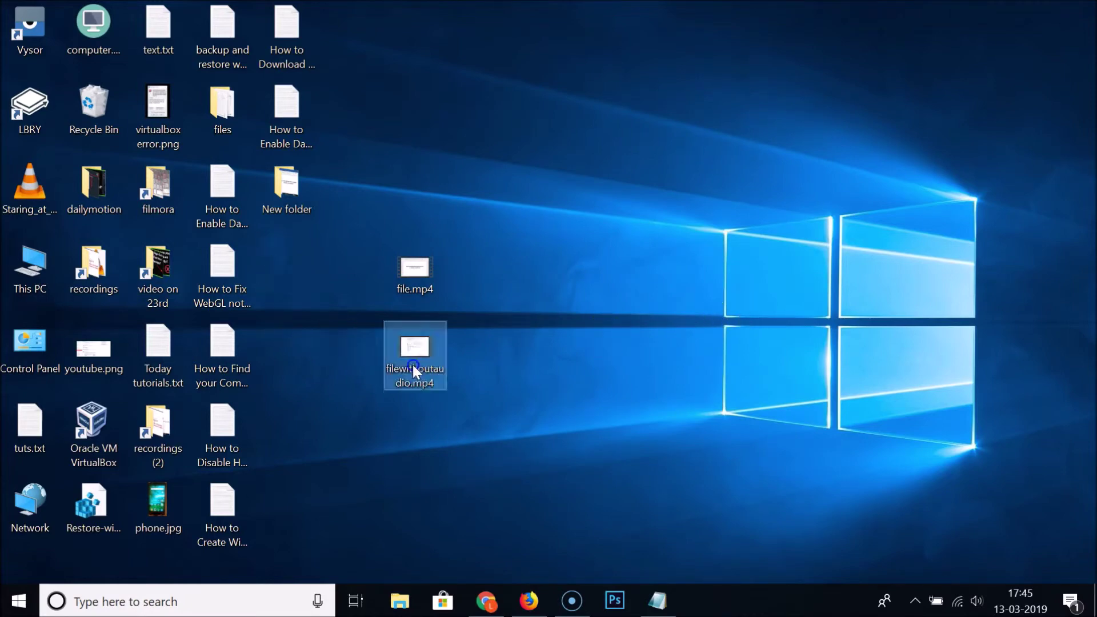
click(413, 364)
click(411, 413)
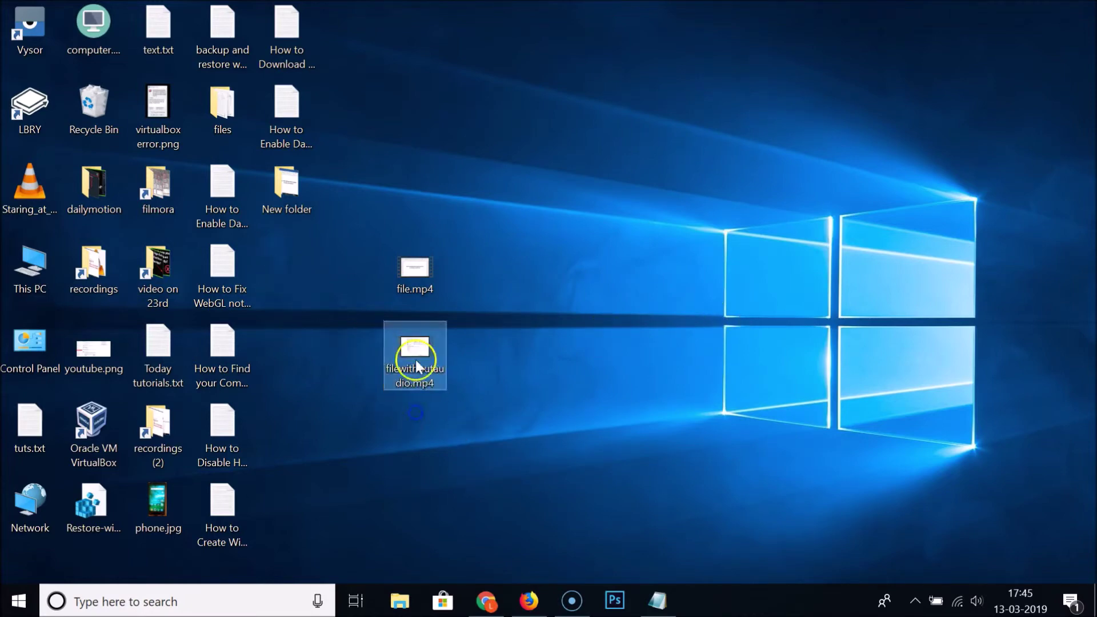
right_click(424, 349)
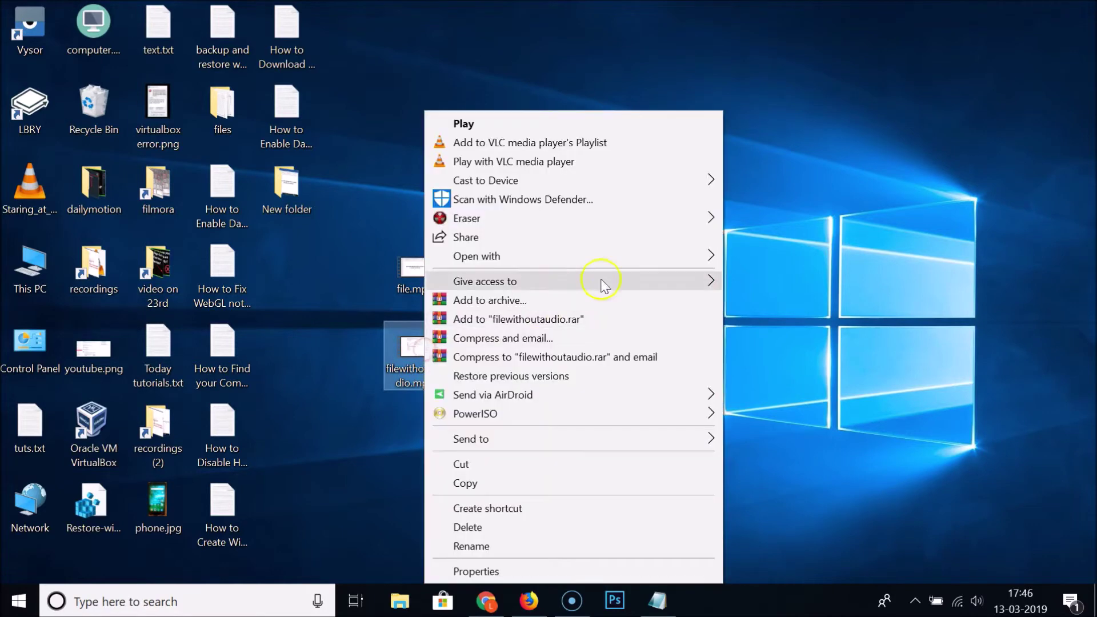
mouse_move(680, 251)
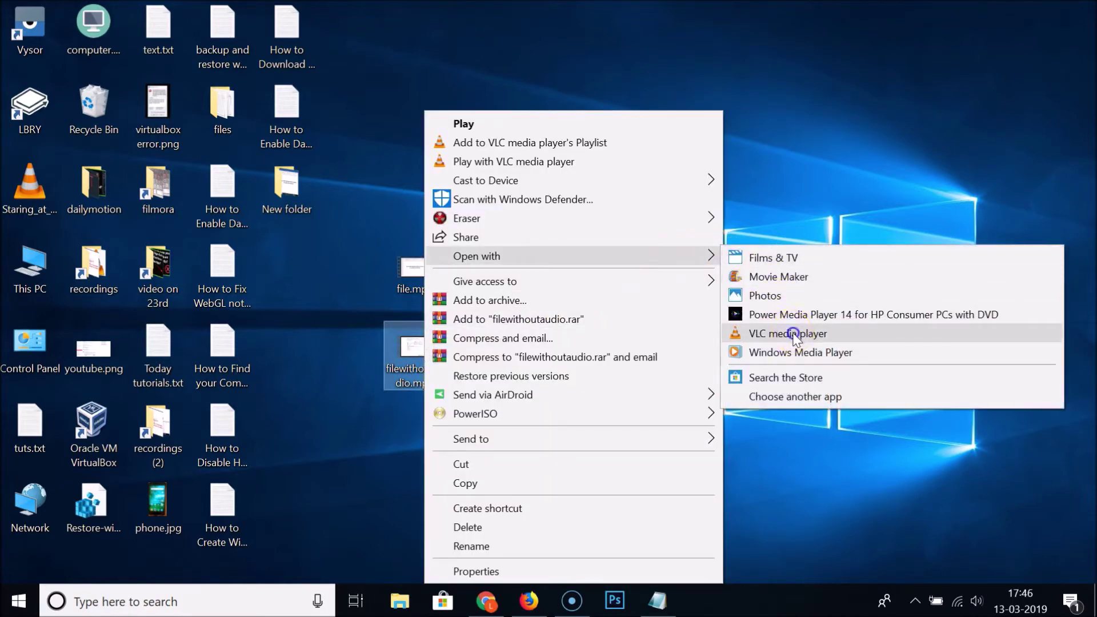
click(792, 333)
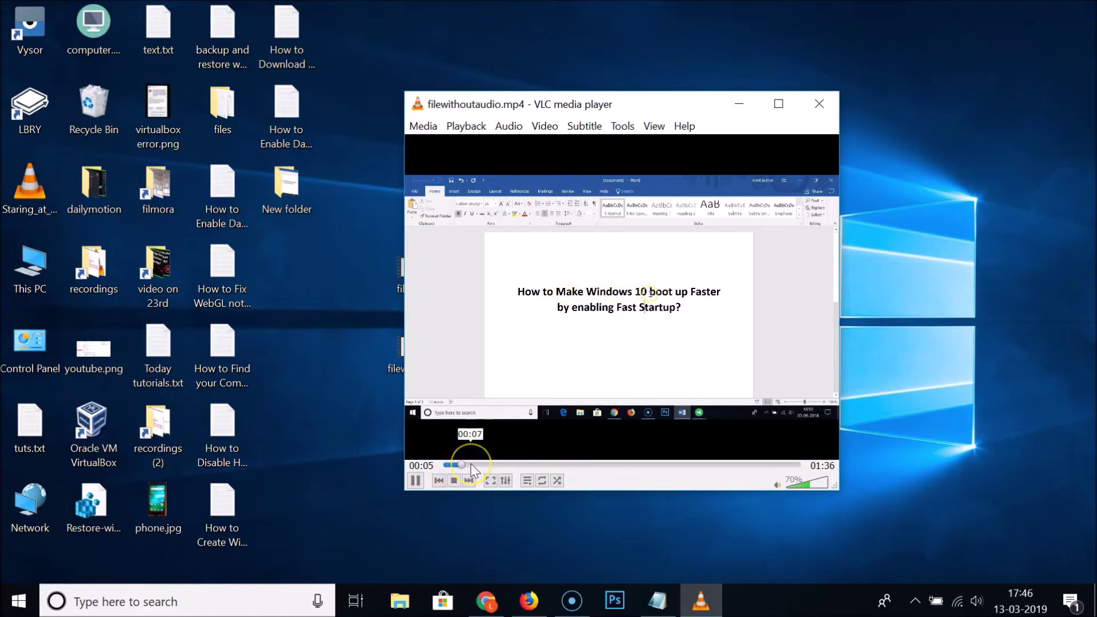
- Seek to 01:22, then back to about 00:52, and close the player
click(750, 465)
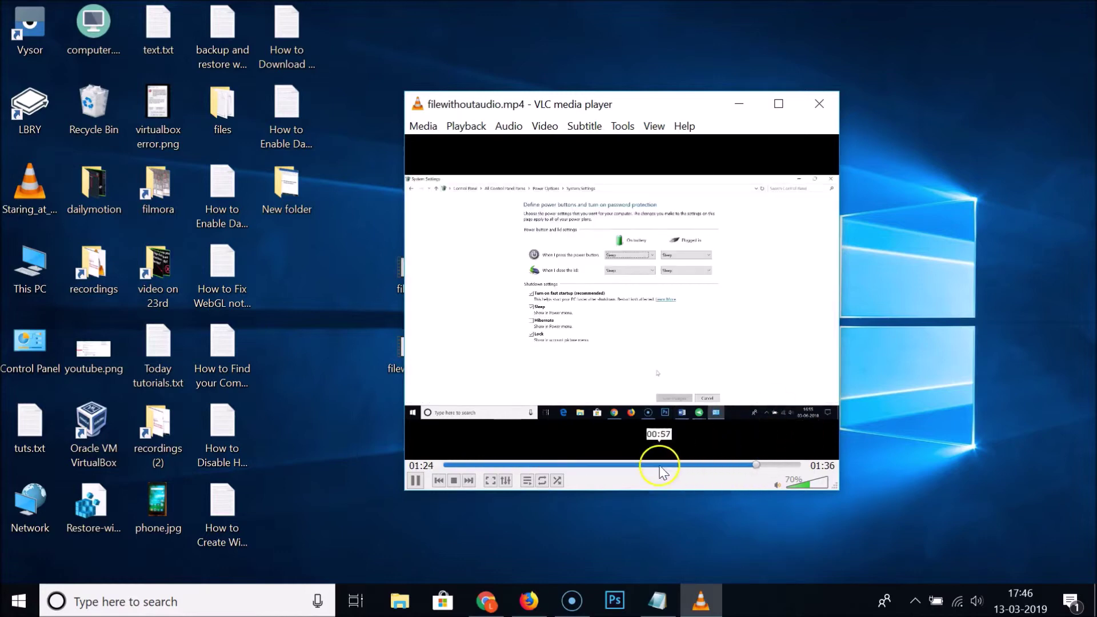
drag(661, 472, 628, 473)
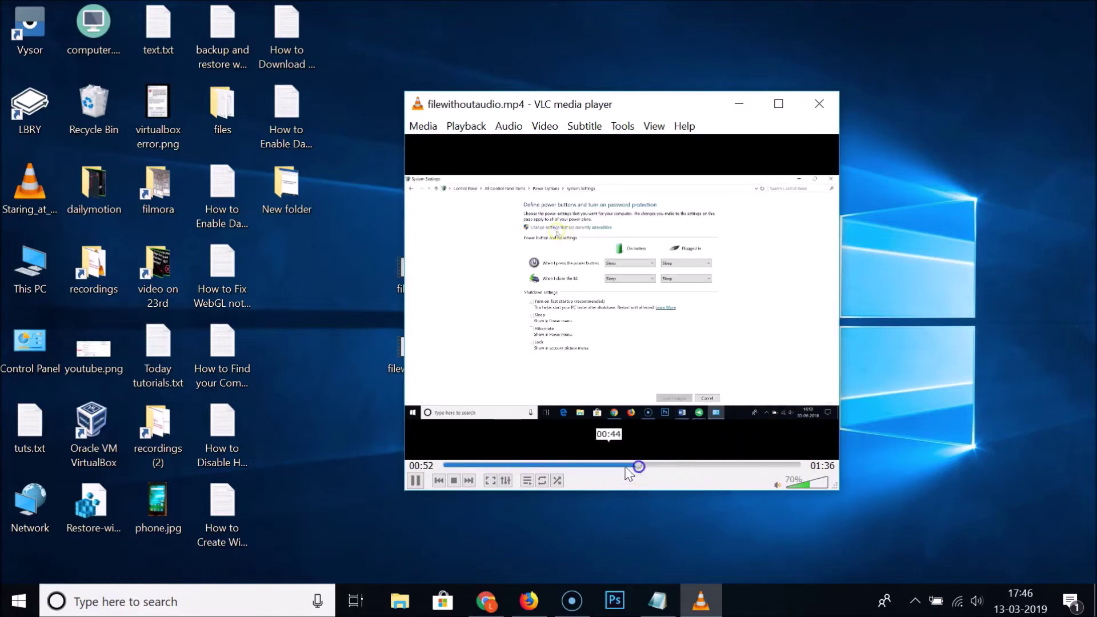
click(819, 103)
- Play filewithoutaudio.mp4 in Windows Media Player, seeking to about 00:25 then 01:29
right_click(418, 352)
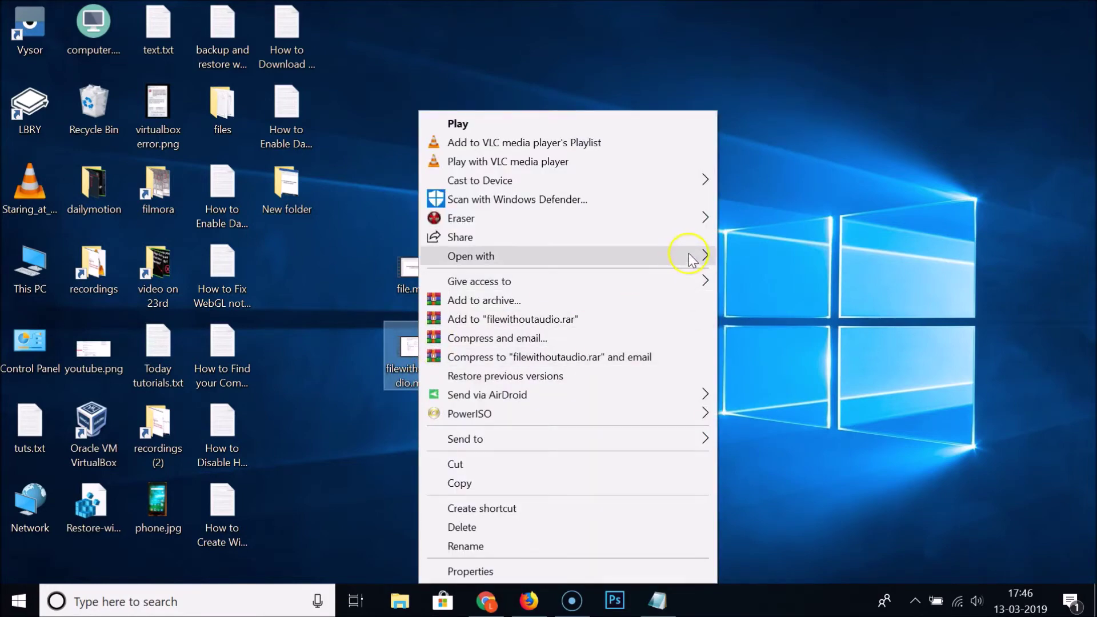
mouse_move(694, 263)
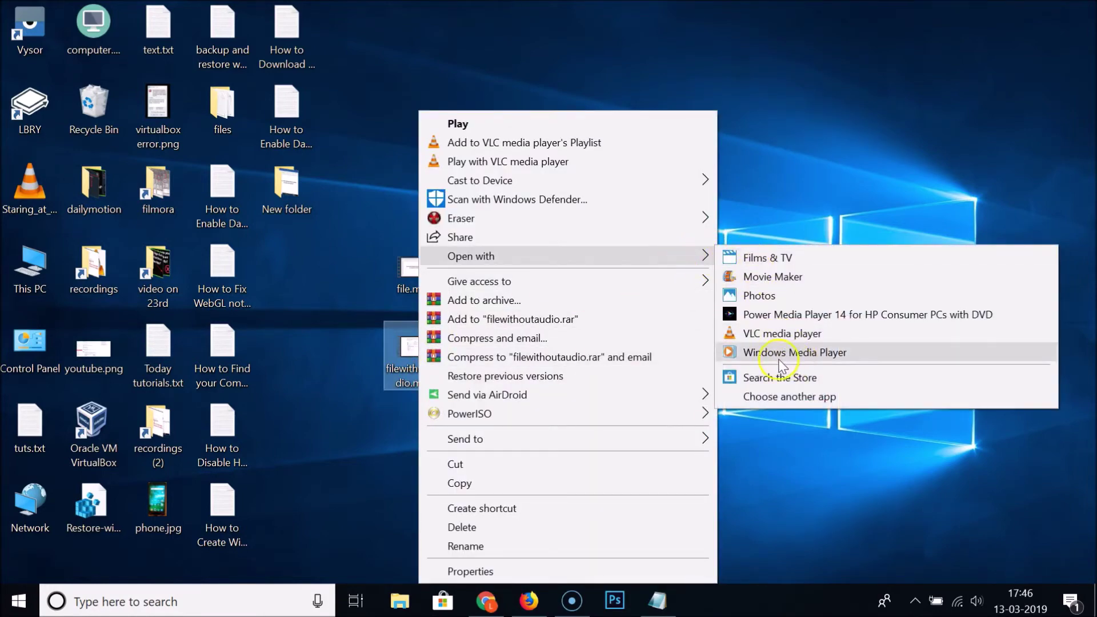
click(817, 353)
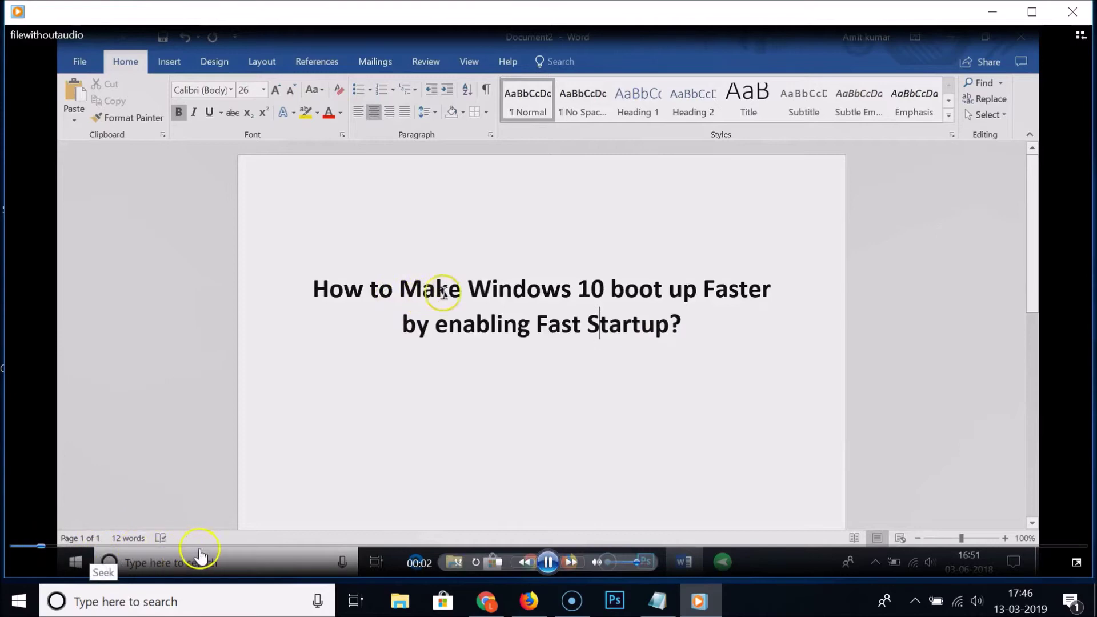
click(294, 546)
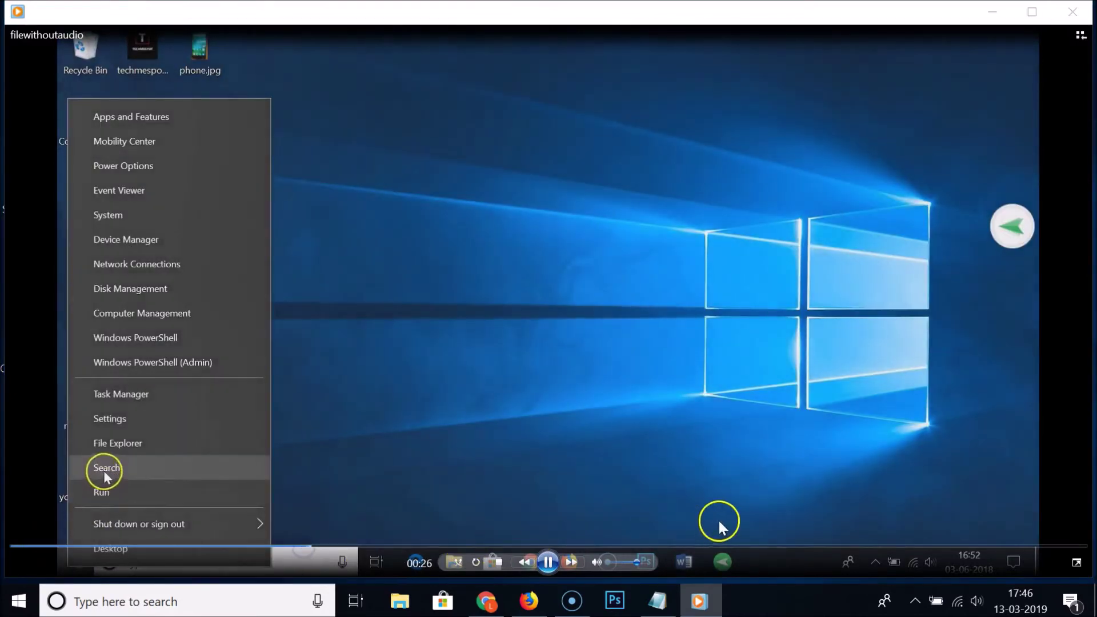
click(1008, 546)
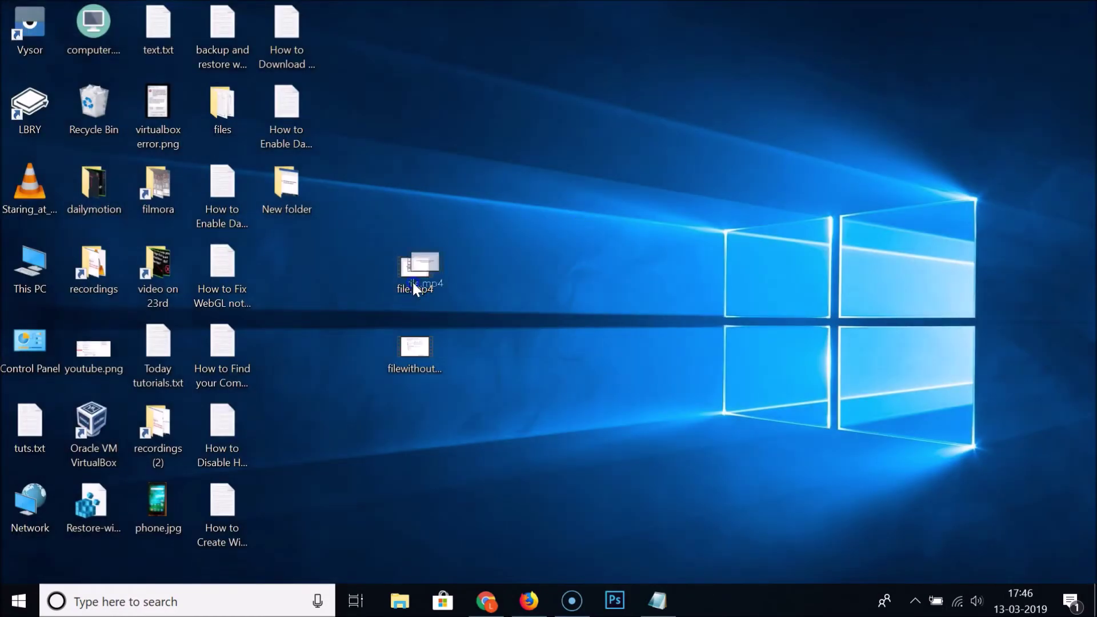
- Move the file.mp4 icon higher and open it in VLC media player
drag(409, 284, 480, 210)
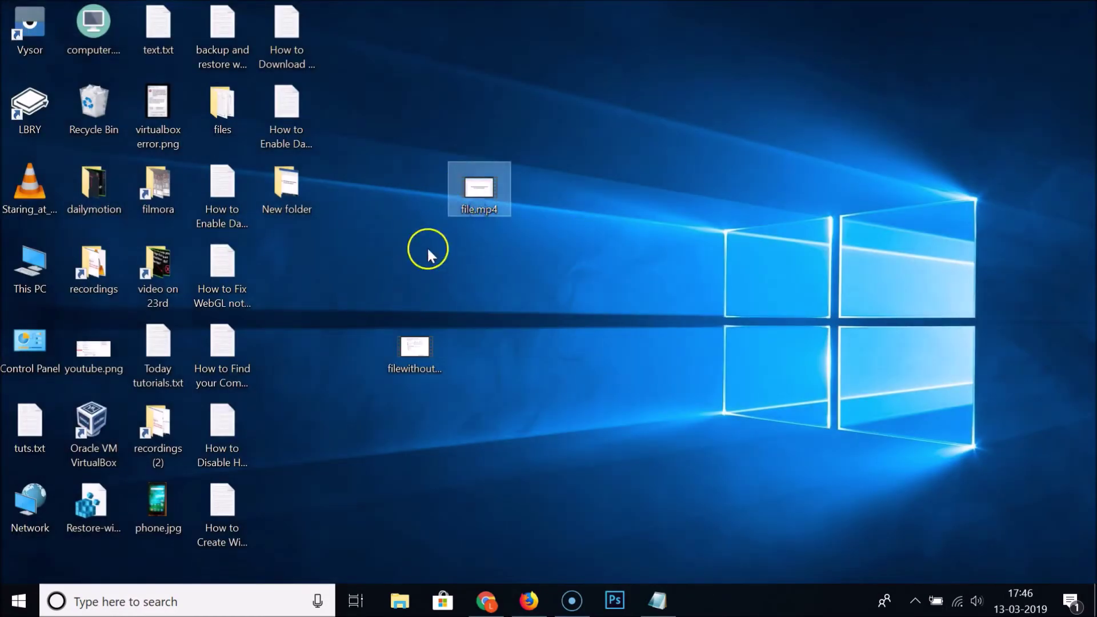
right_click(484, 199)
mouse_move(673, 255)
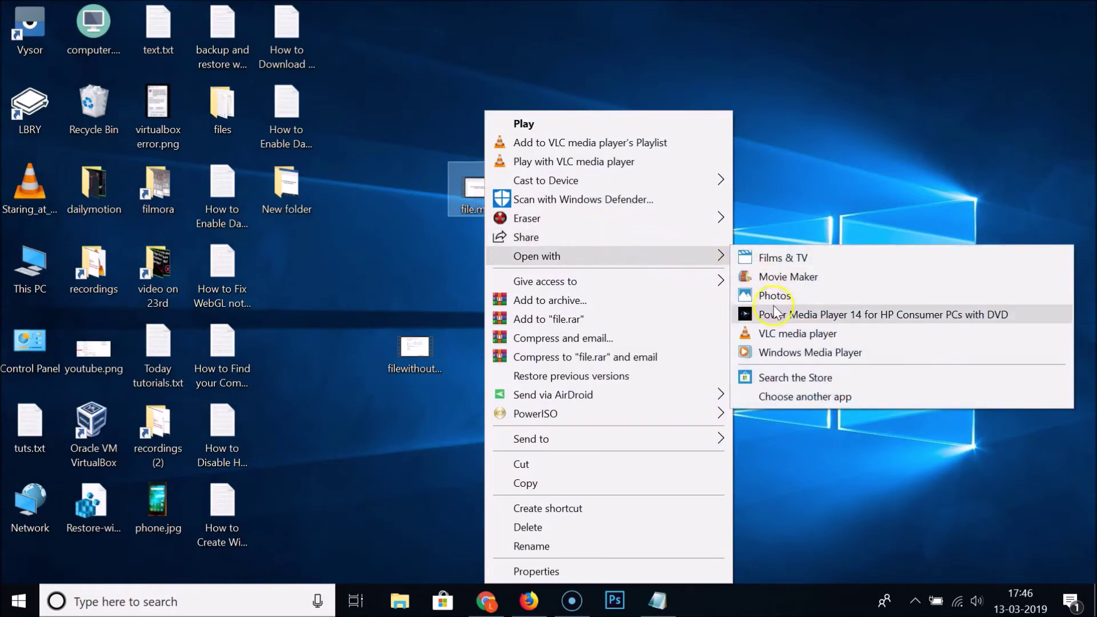
click(786, 332)
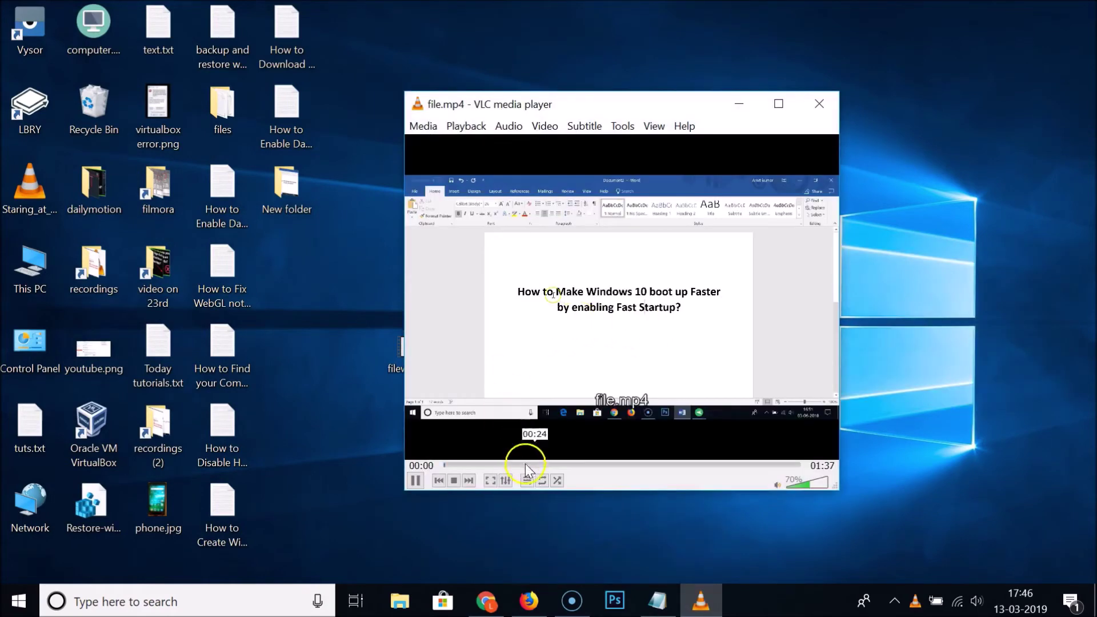
- Seek ahead to about 01:26, then close the player
click(578, 469)
click(735, 468)
click(760, 467)
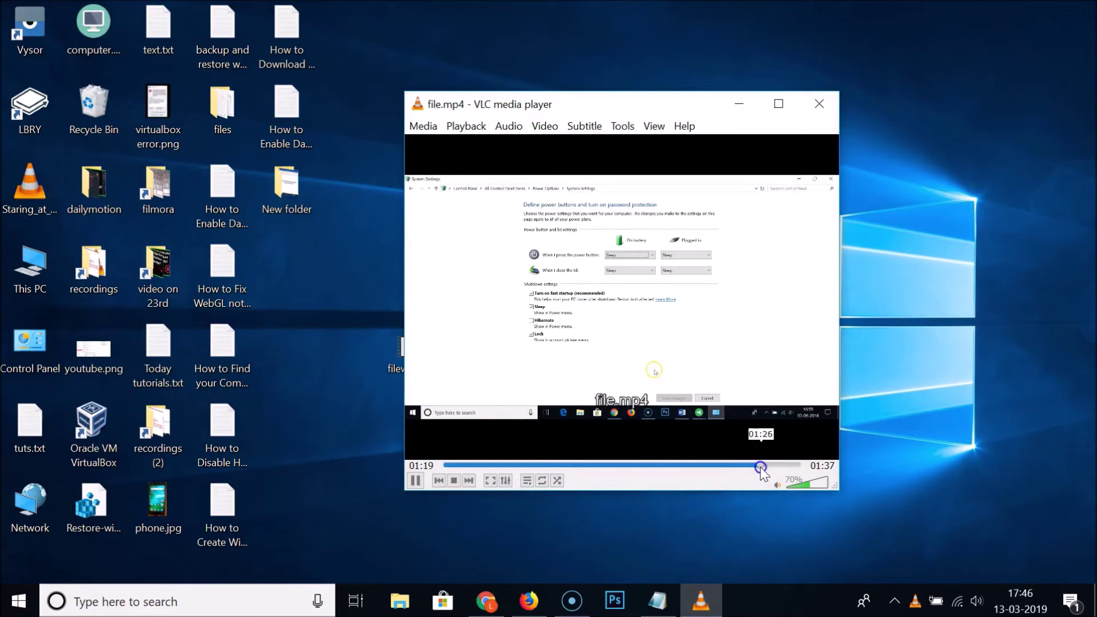
click(822, 103)
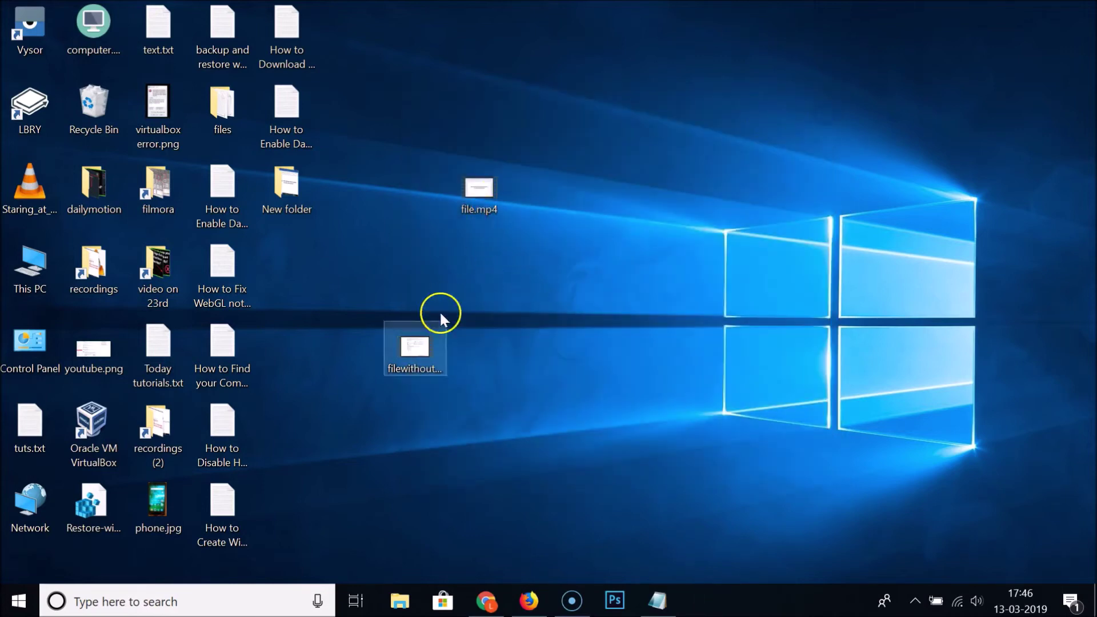
- Bring the Notepad note titled 'How to Remove Audio from Video using VLC Media Player on Windows 10?' to the front
click(658, 600)
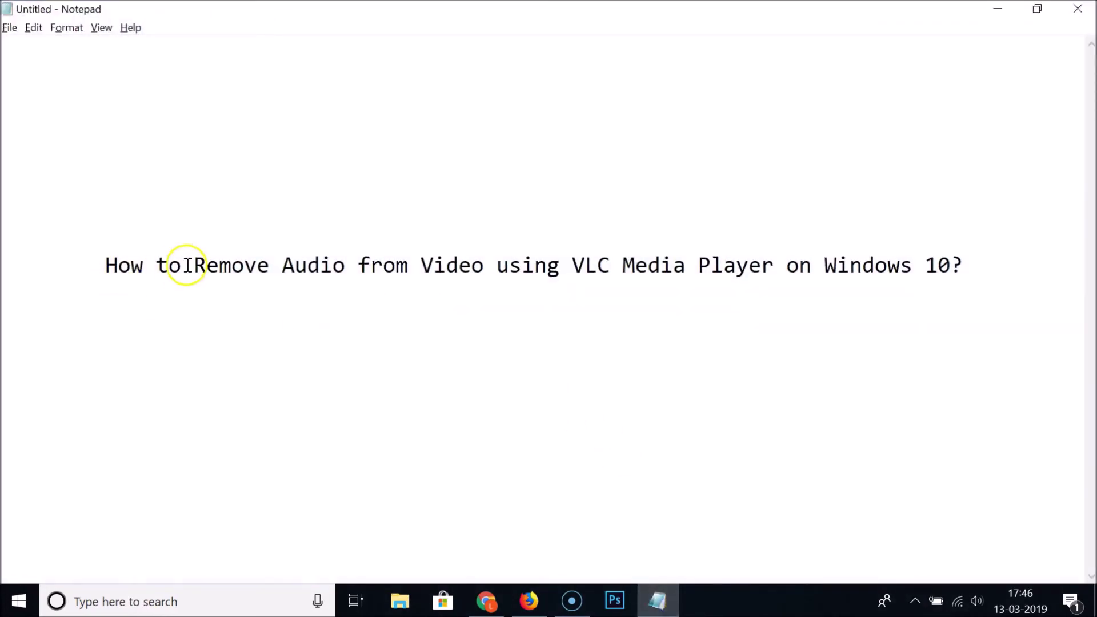